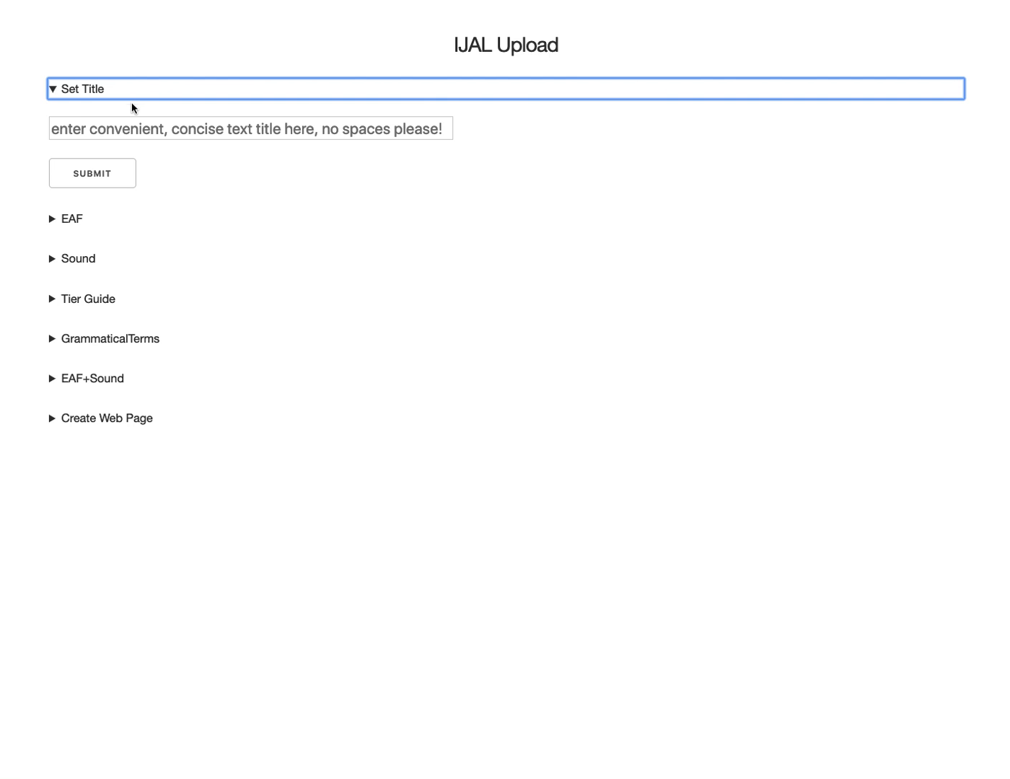
Step: Set the project title to "inferno" and submit it
left_click(114, 130)
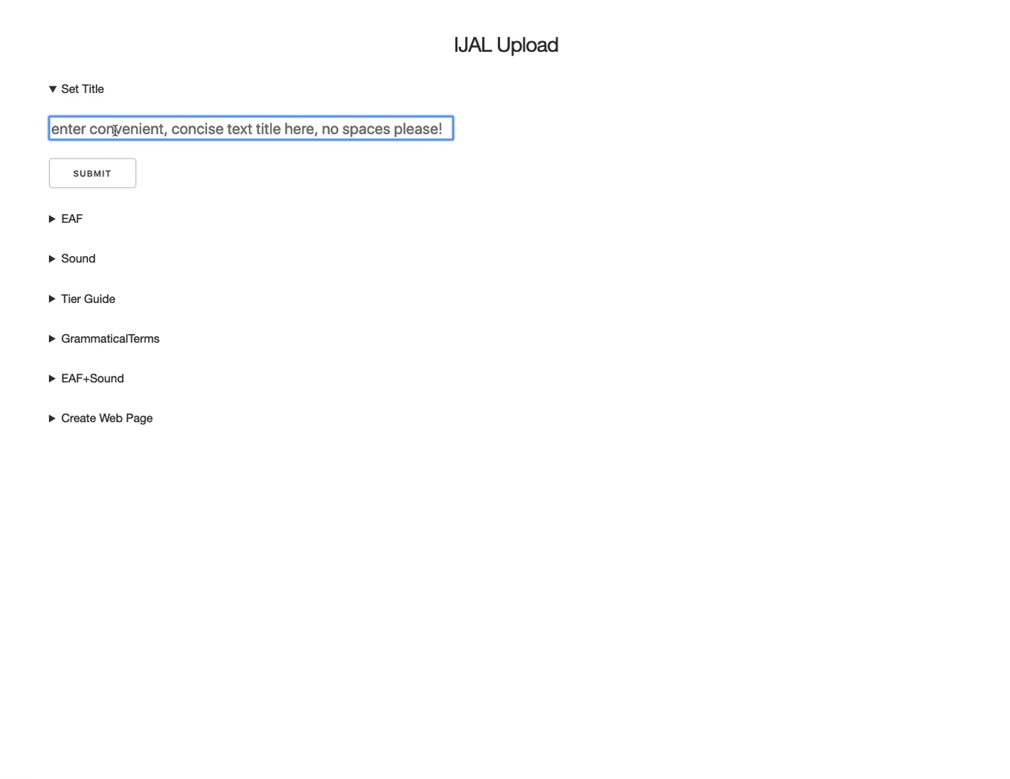
type("in")
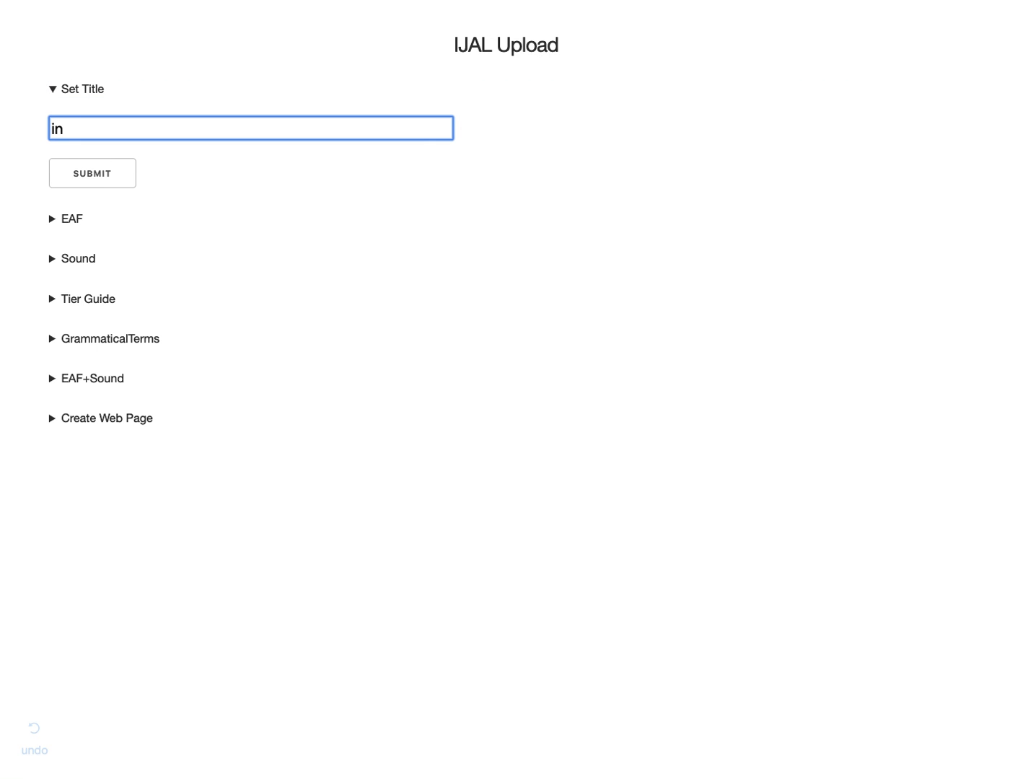
type("ferno")
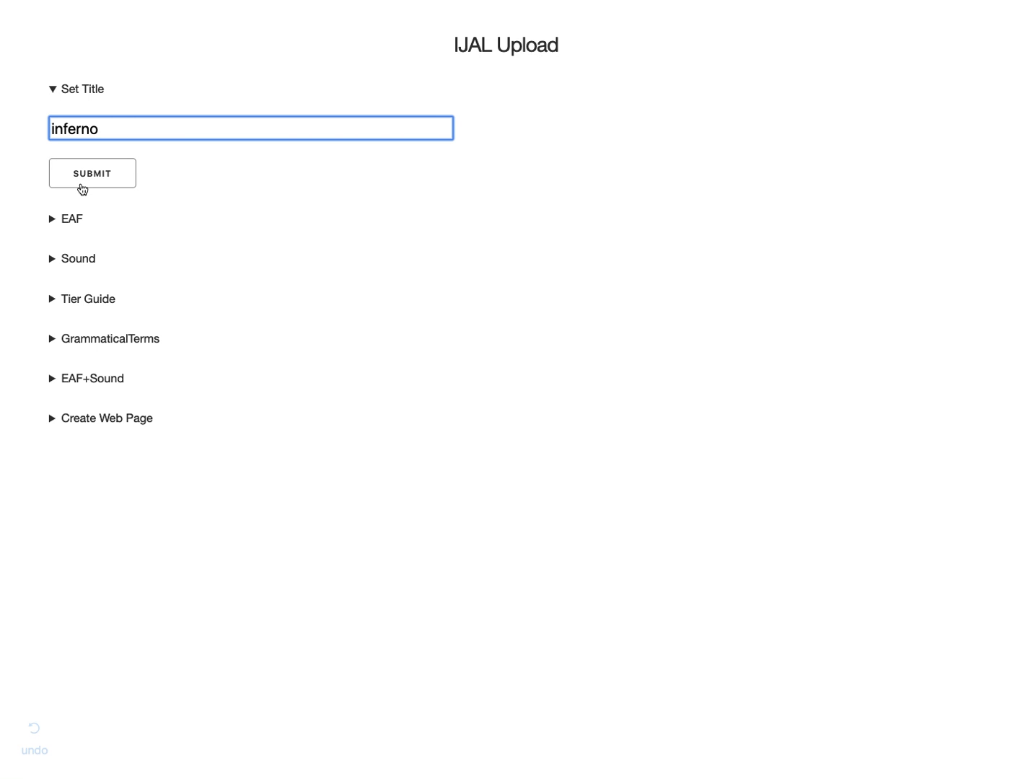
left_click(100, 175)
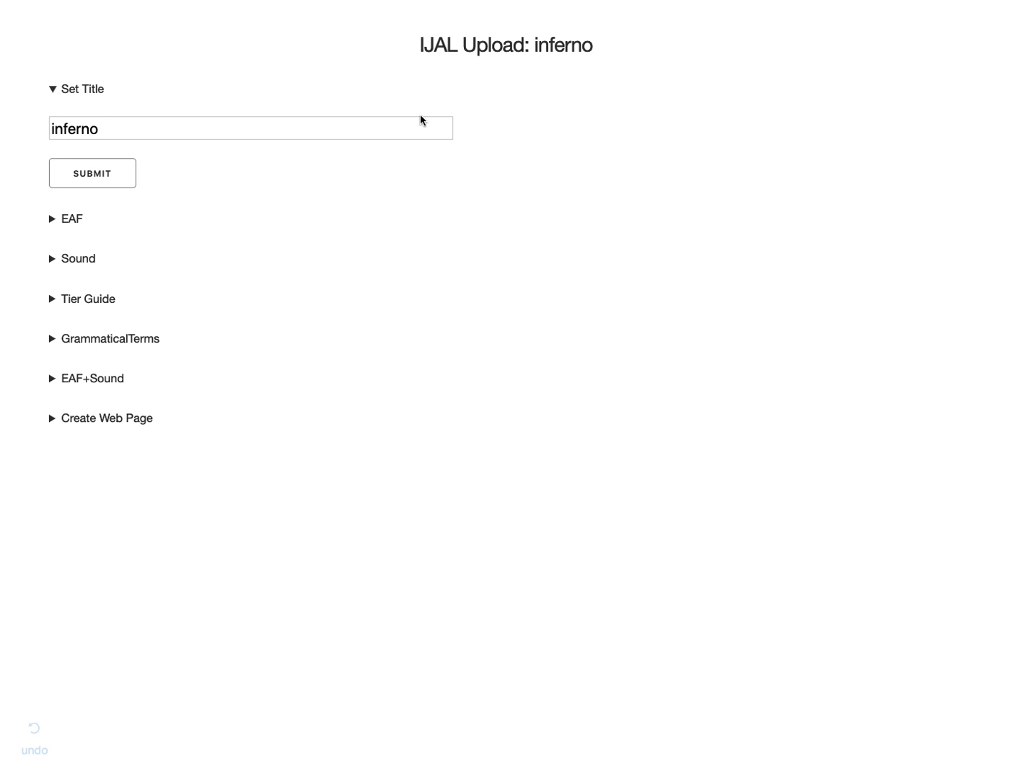
left_click(53, 90)
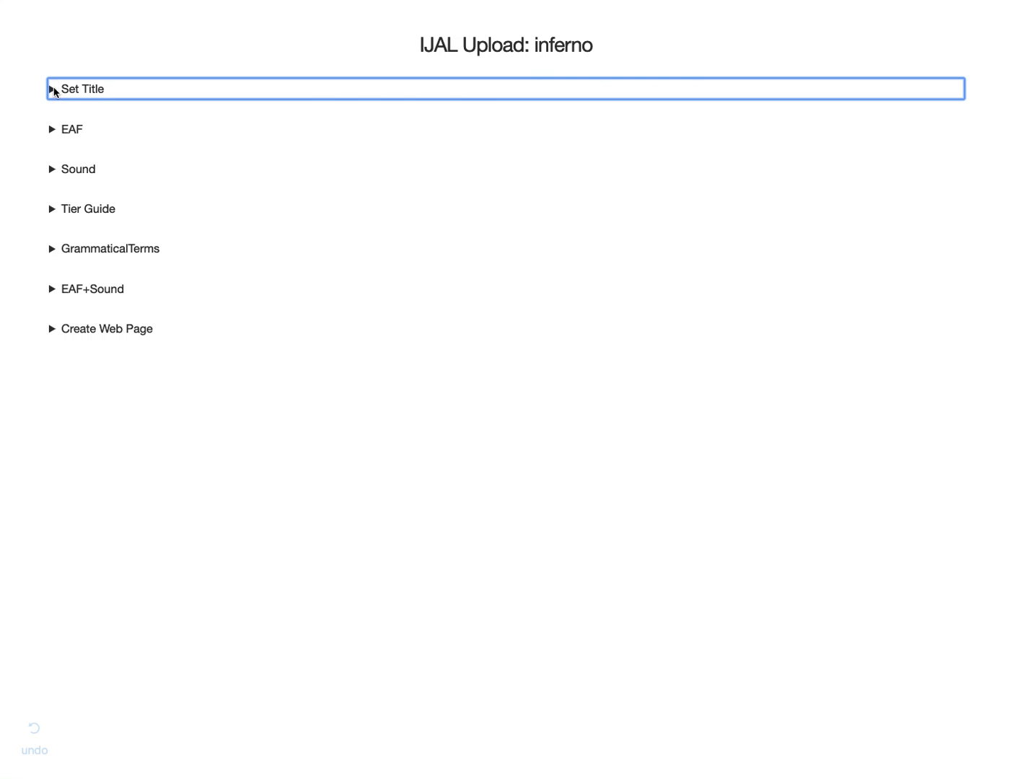
Step: Upload inferno-threeLines.eaf as the project's EAF file
left_click(52, 130)
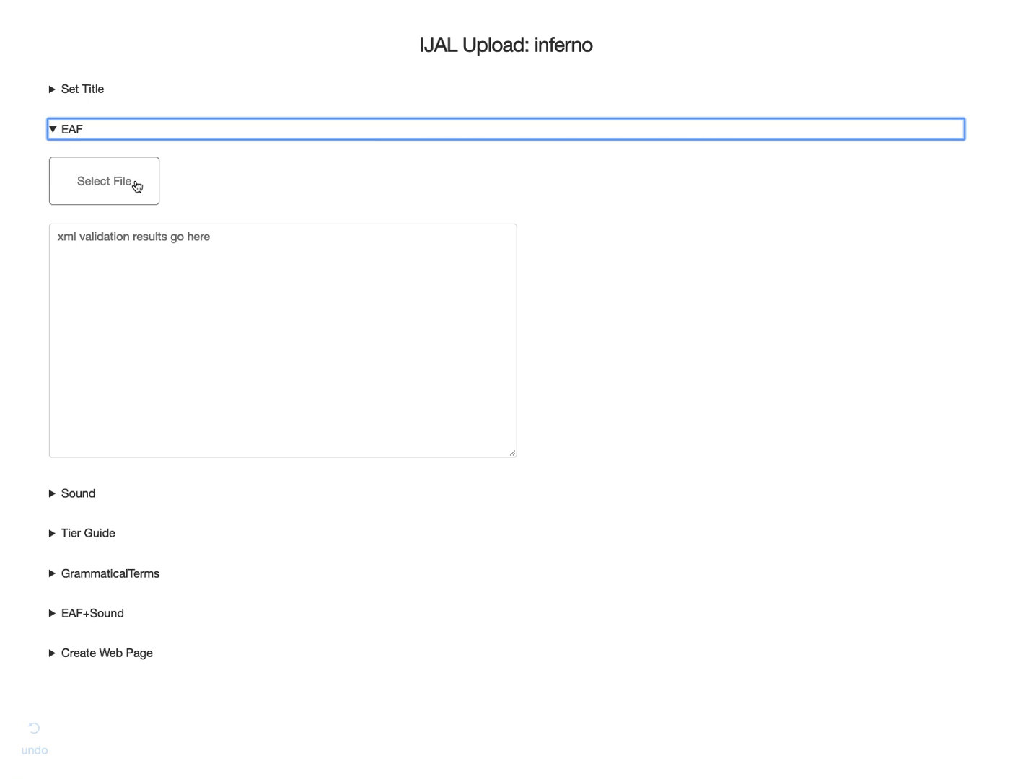
left_click(125, 188)
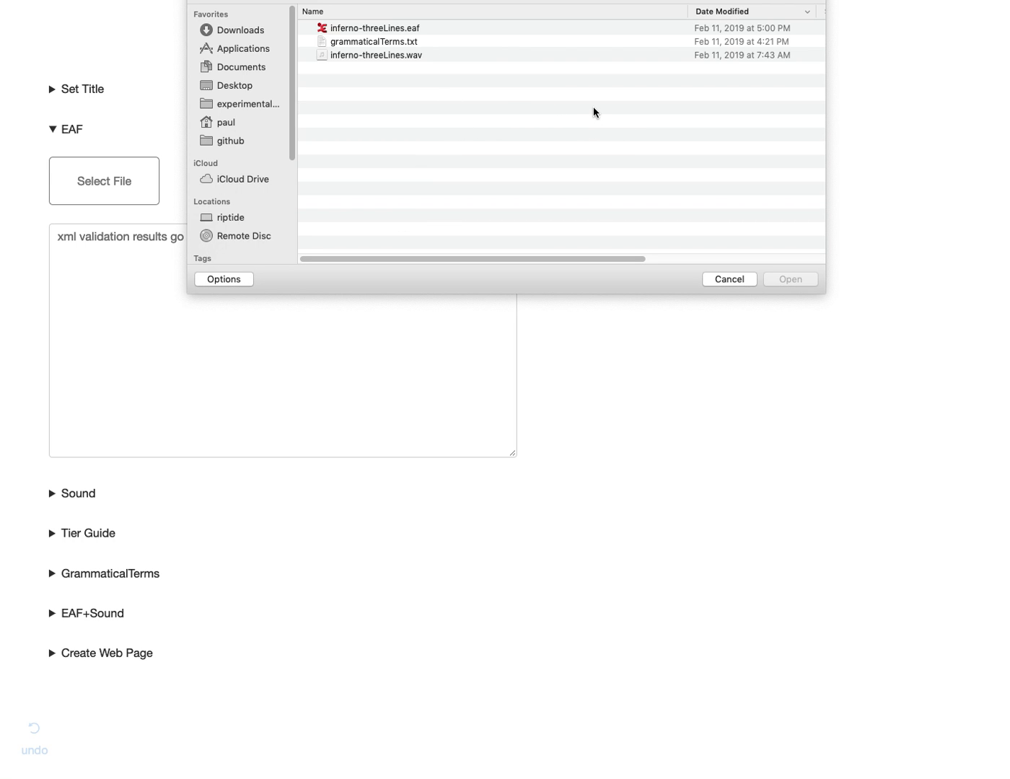
left_click(376, 31)
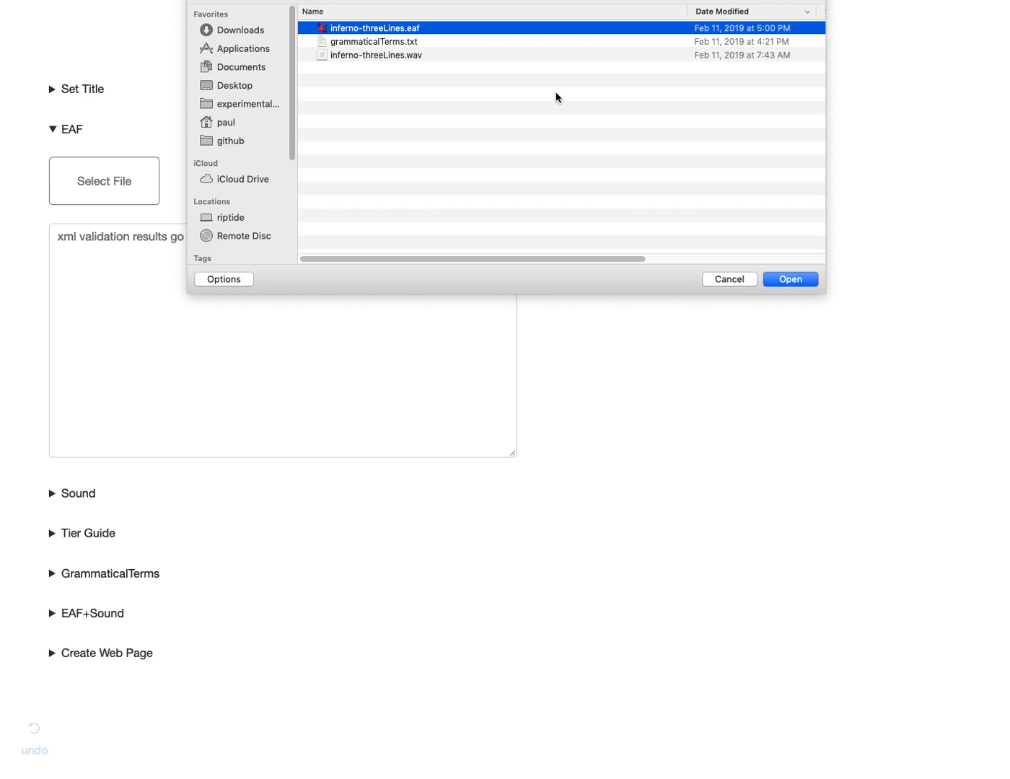
left_click(803, 284)
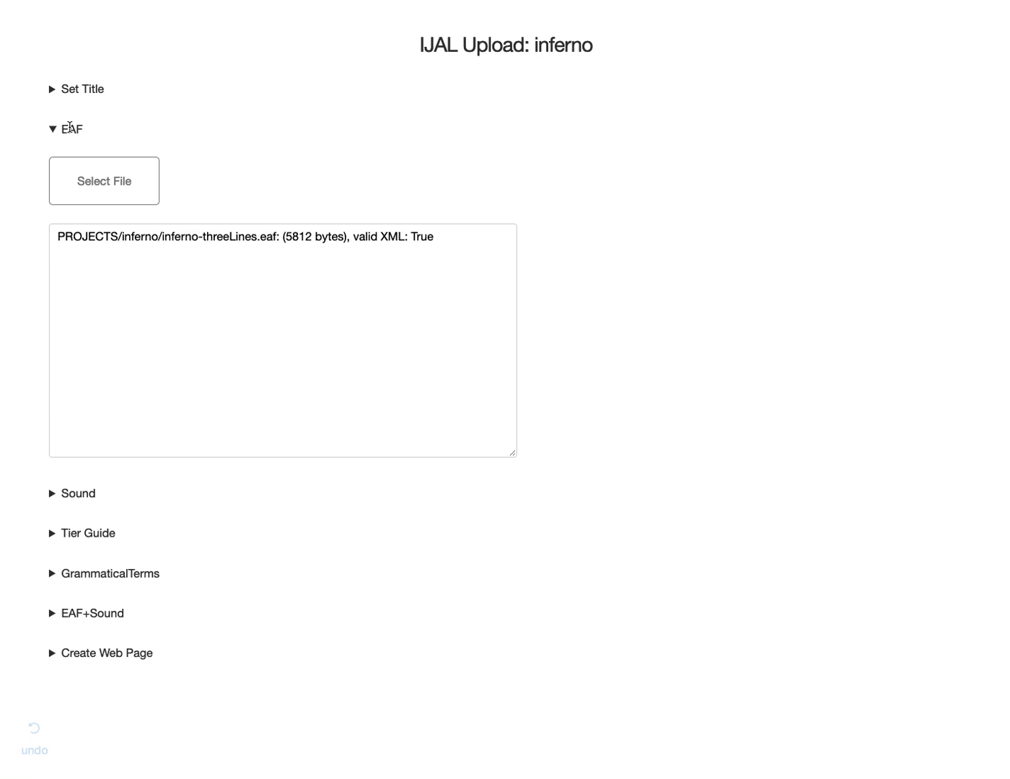
left_click(55, 134)
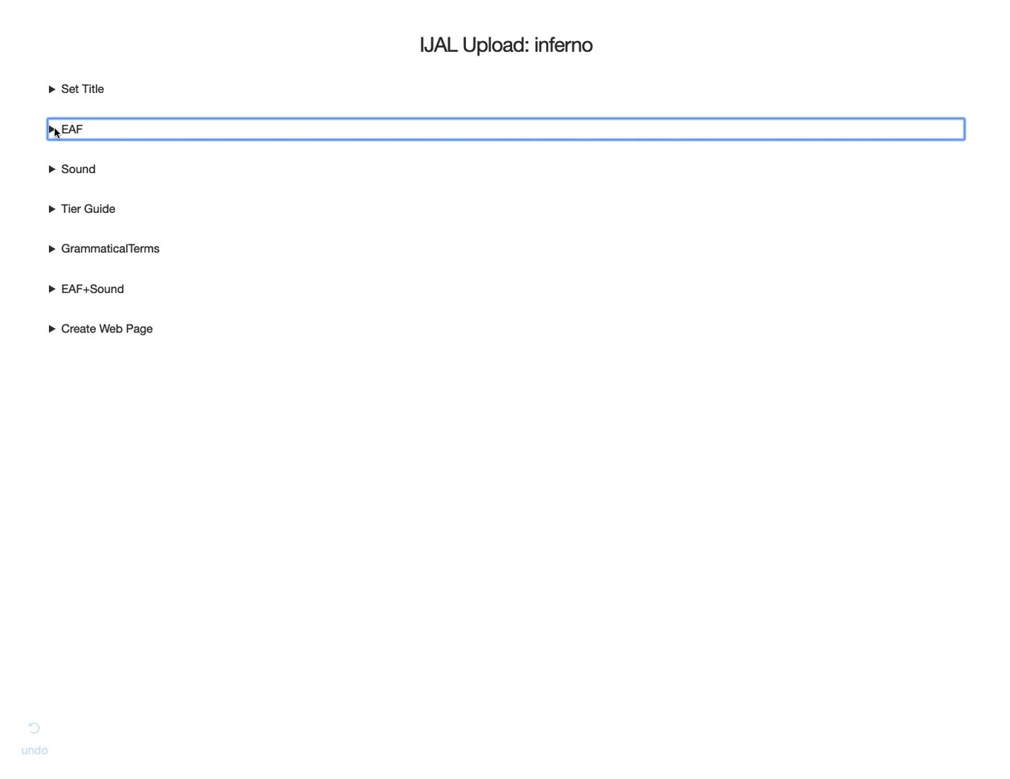
Step: Upload inferno-threeLines.wav as the project's sound file
left_click(52, 172)
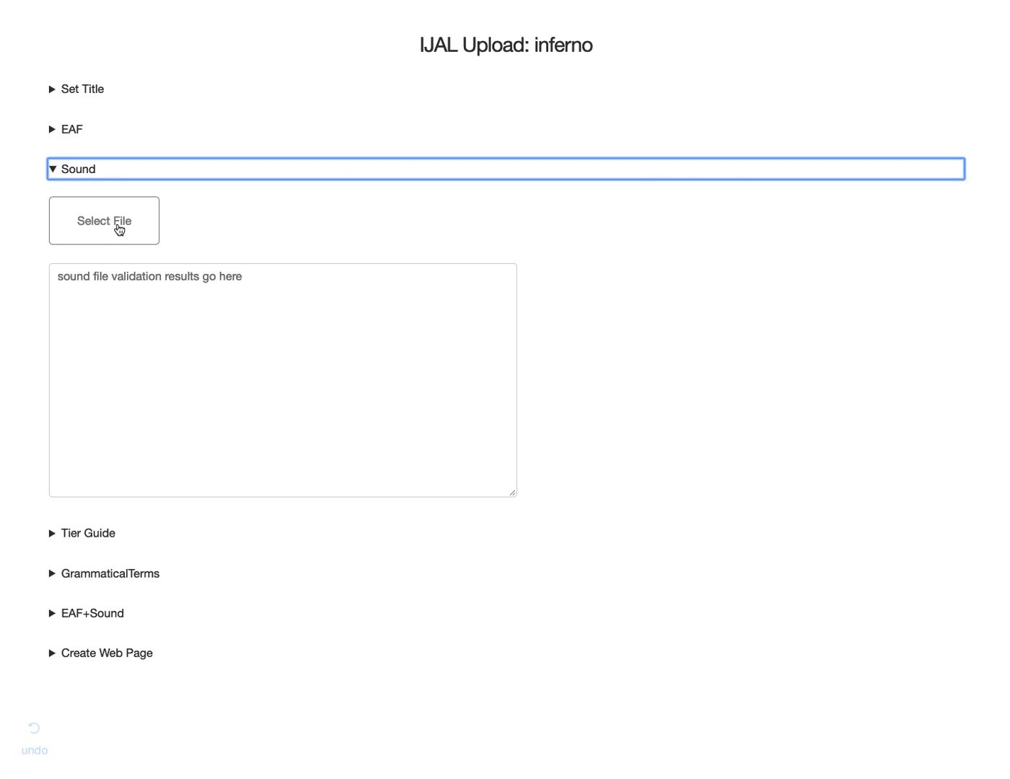
left_click(120, 228)
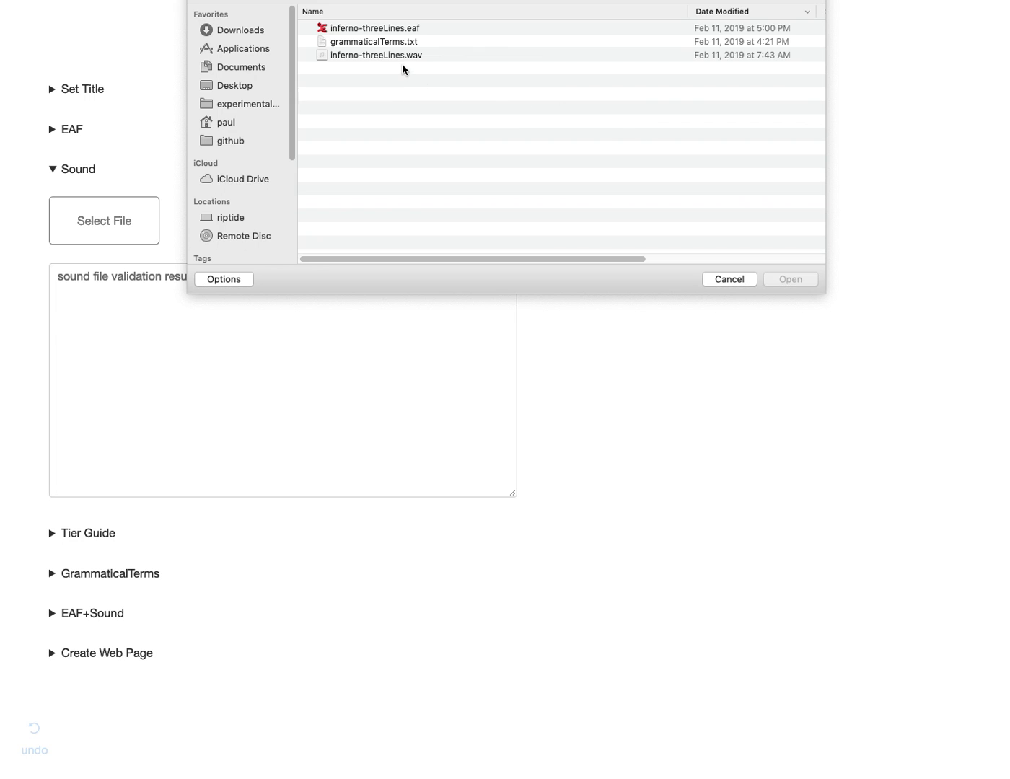
left_click(400, 56)
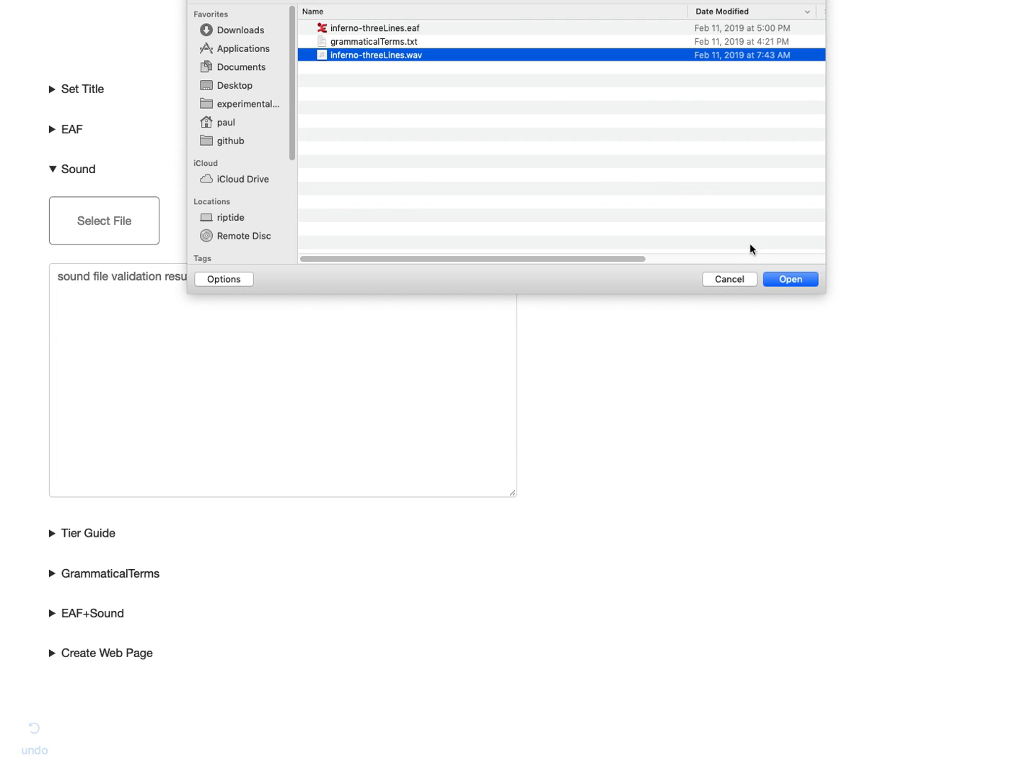
left_click(790, 280)
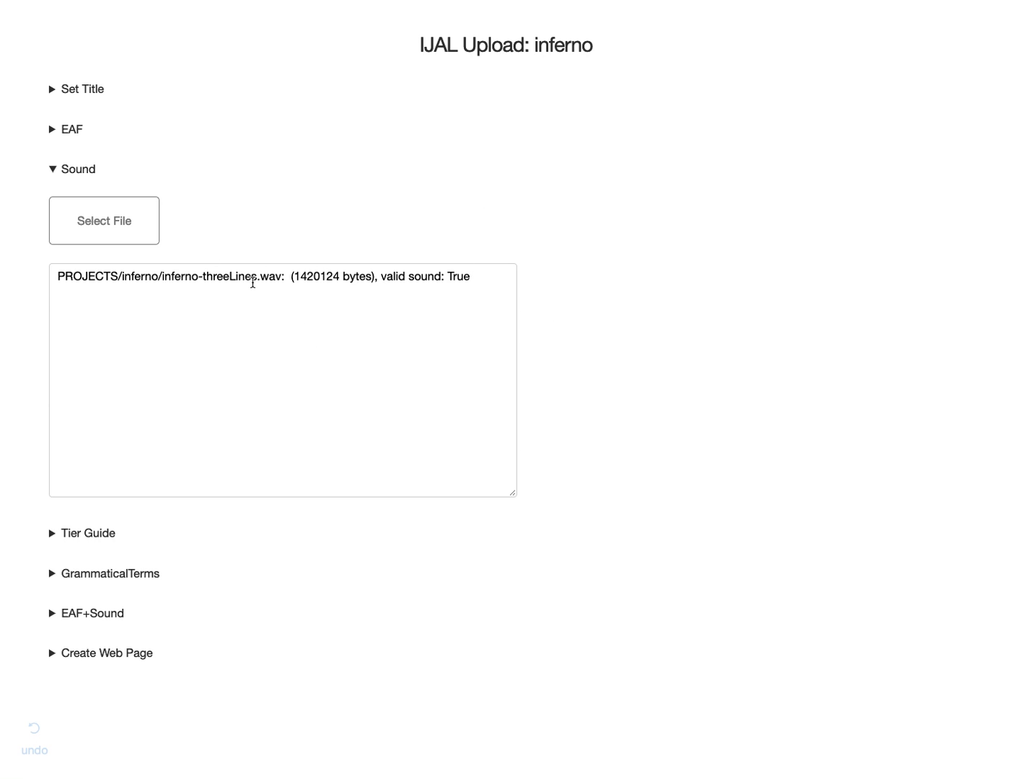
left_click(56, 169)
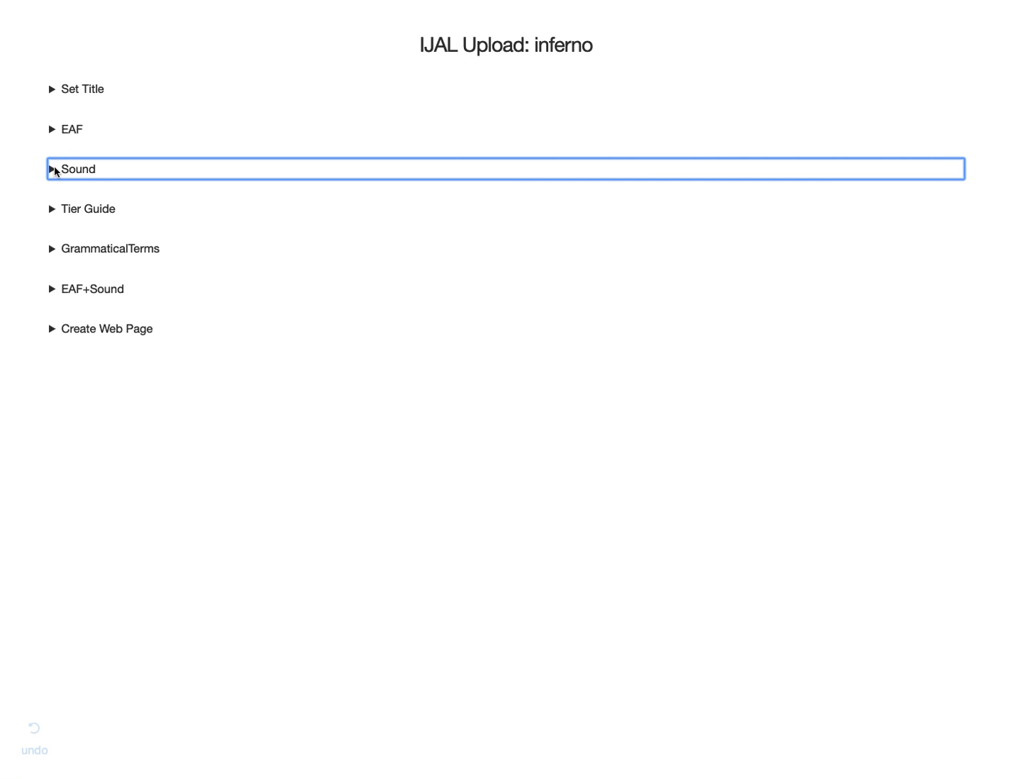
Step: In the tier guide, map speech to italianSpeech, translation to english, morpheme to morphemes, and morphemeGloss to morphemeGloss
left_click(52, 208)
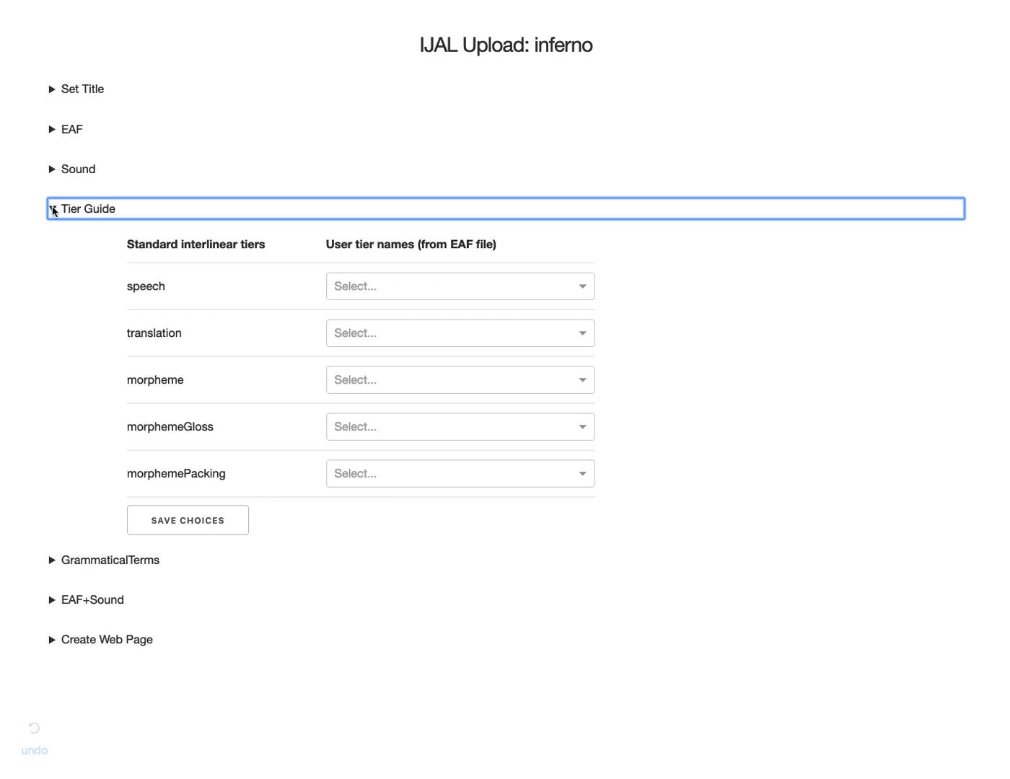
left_click(452, 292)
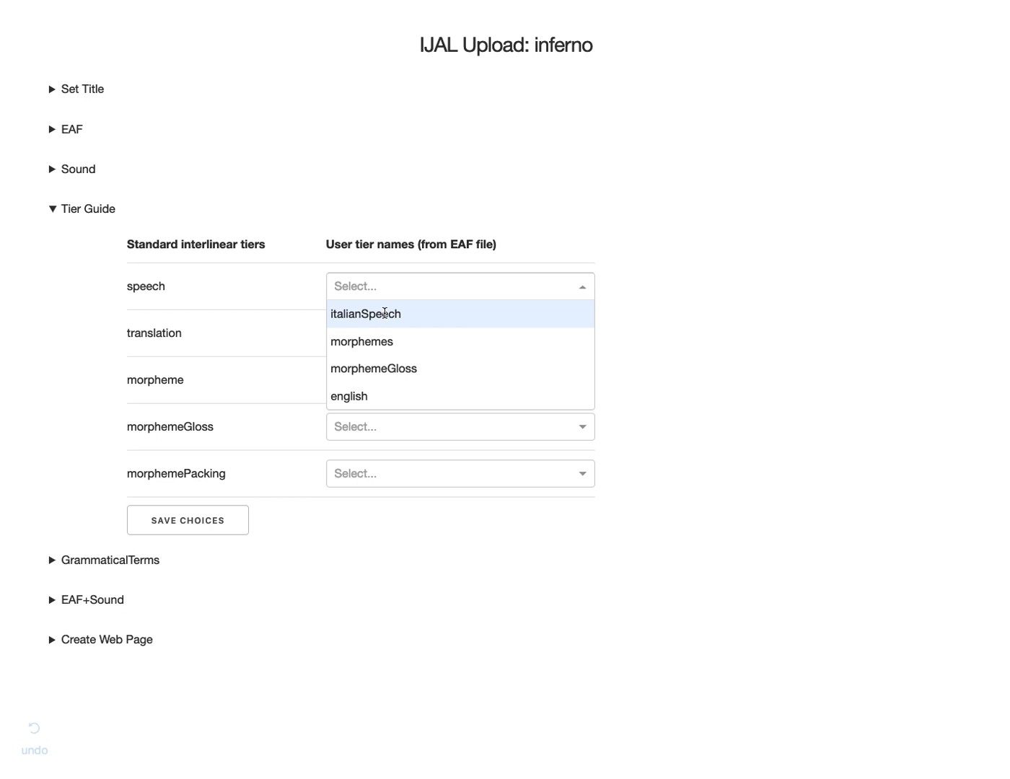
left_click(385, 315)
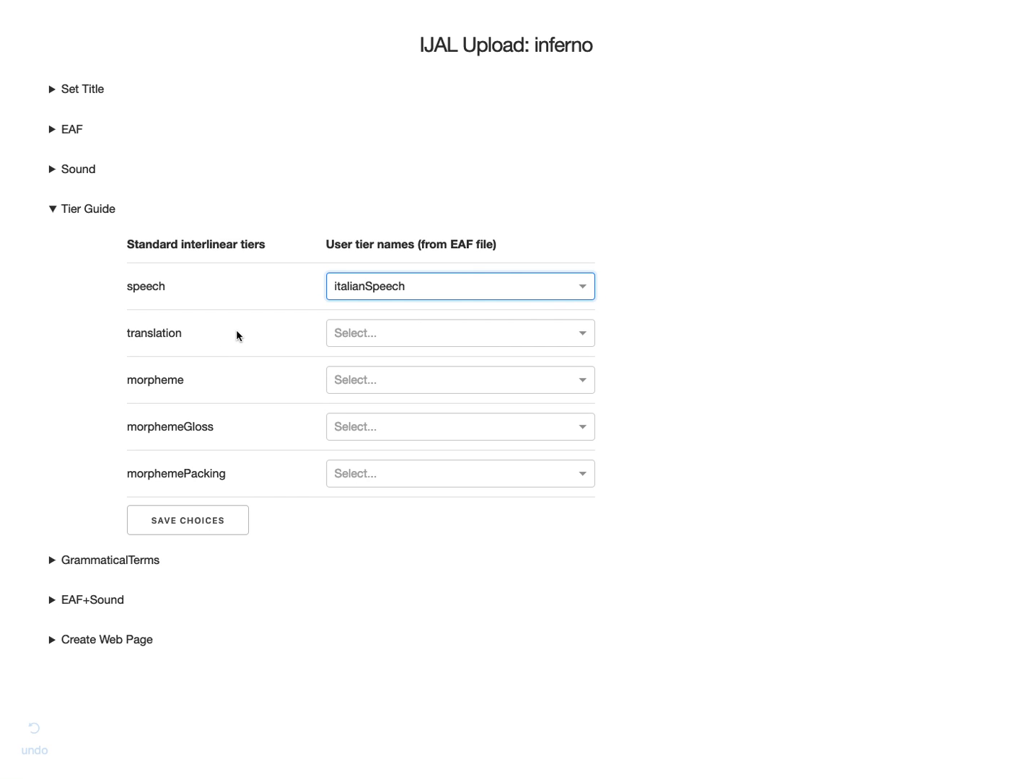
left_click(408, 335)
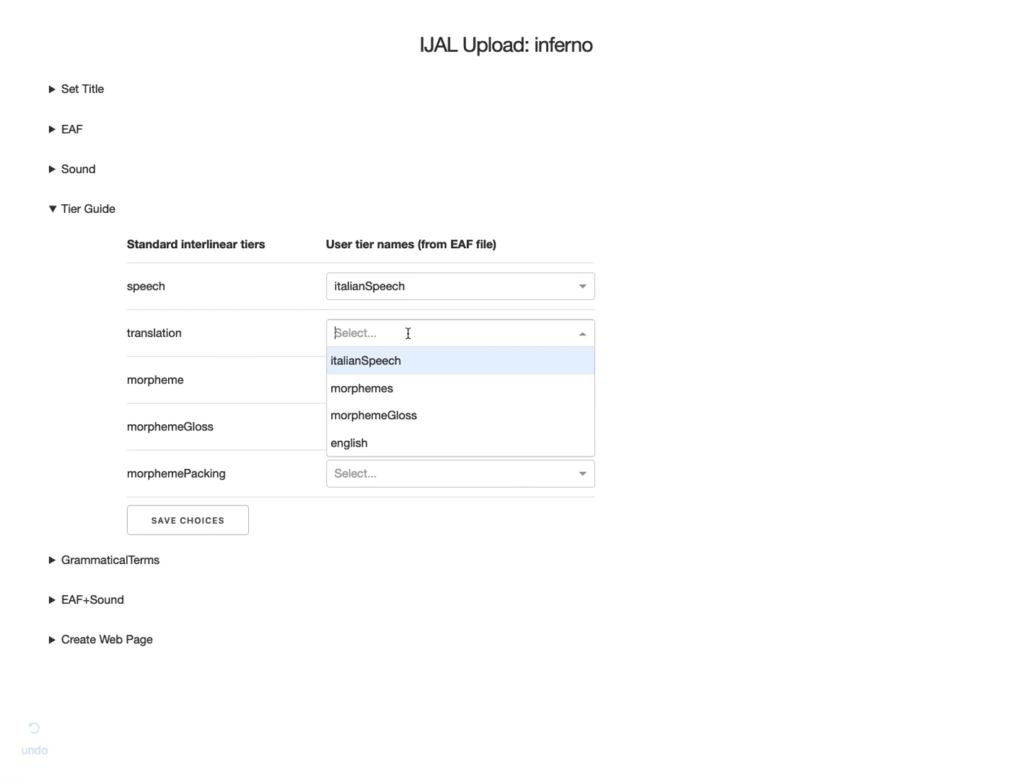
left_click(360, 445)
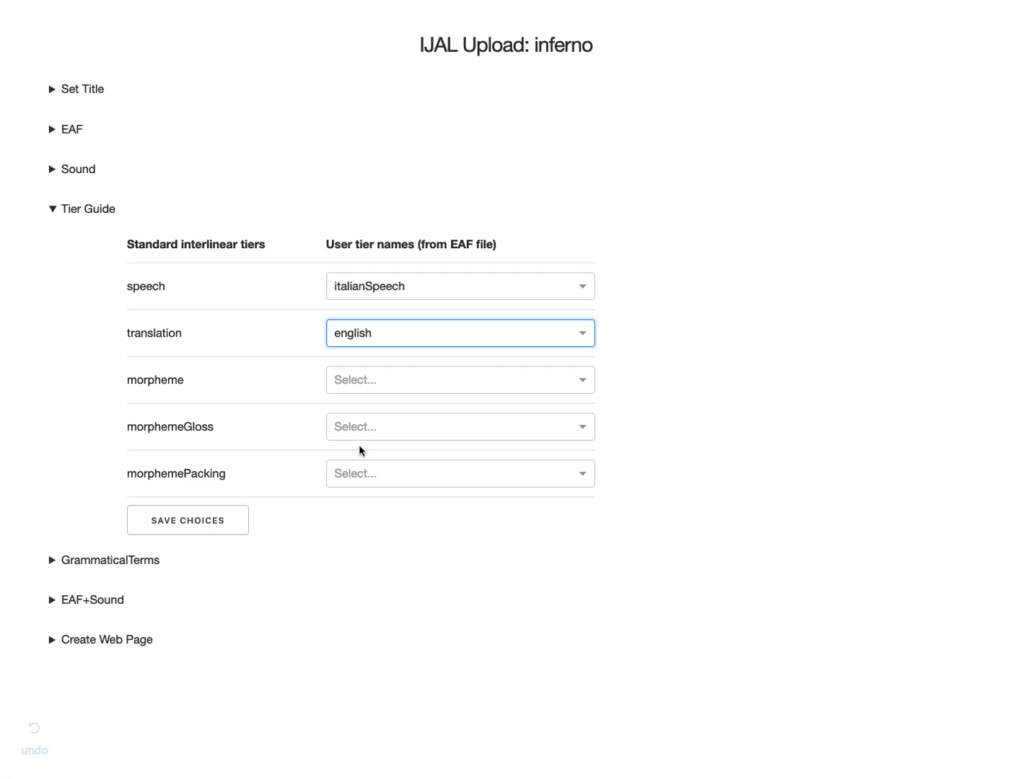
left_click(398, 380)
left_click(383, 434)
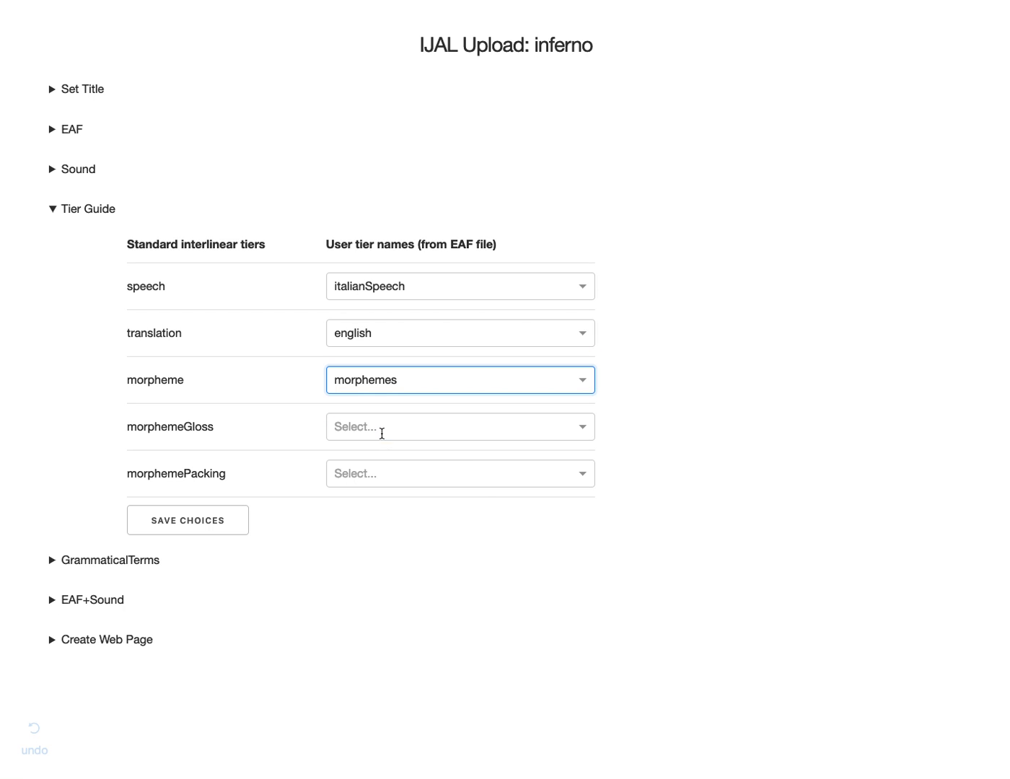
left_click(411, 426)
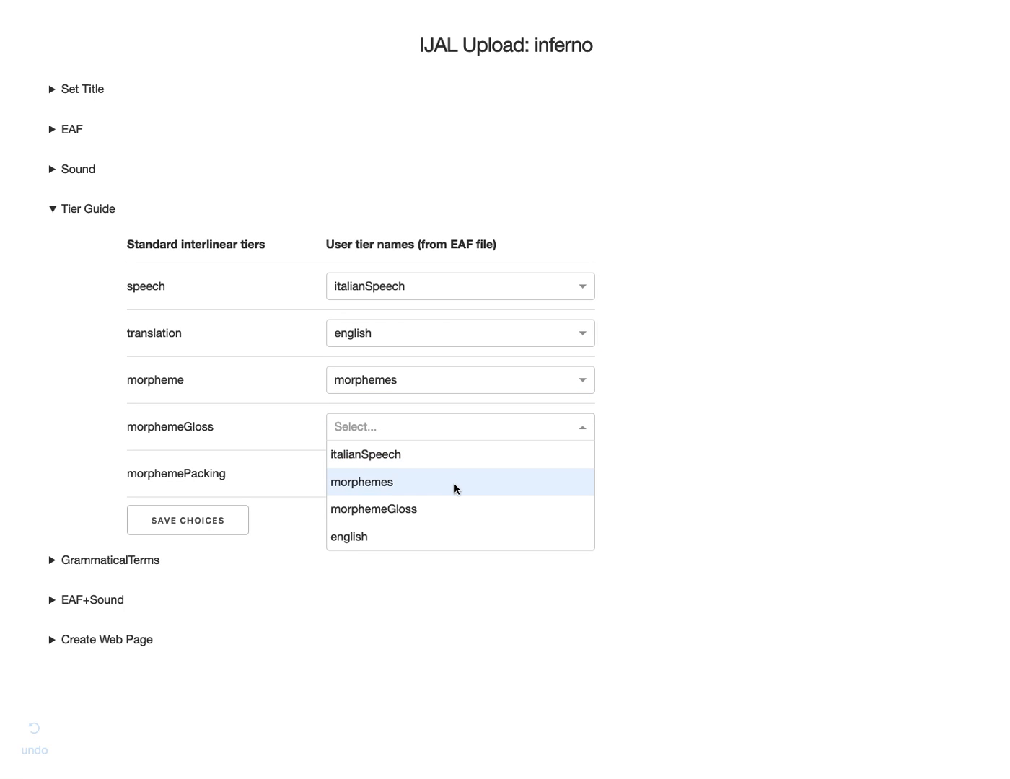
left_click(394, 508)
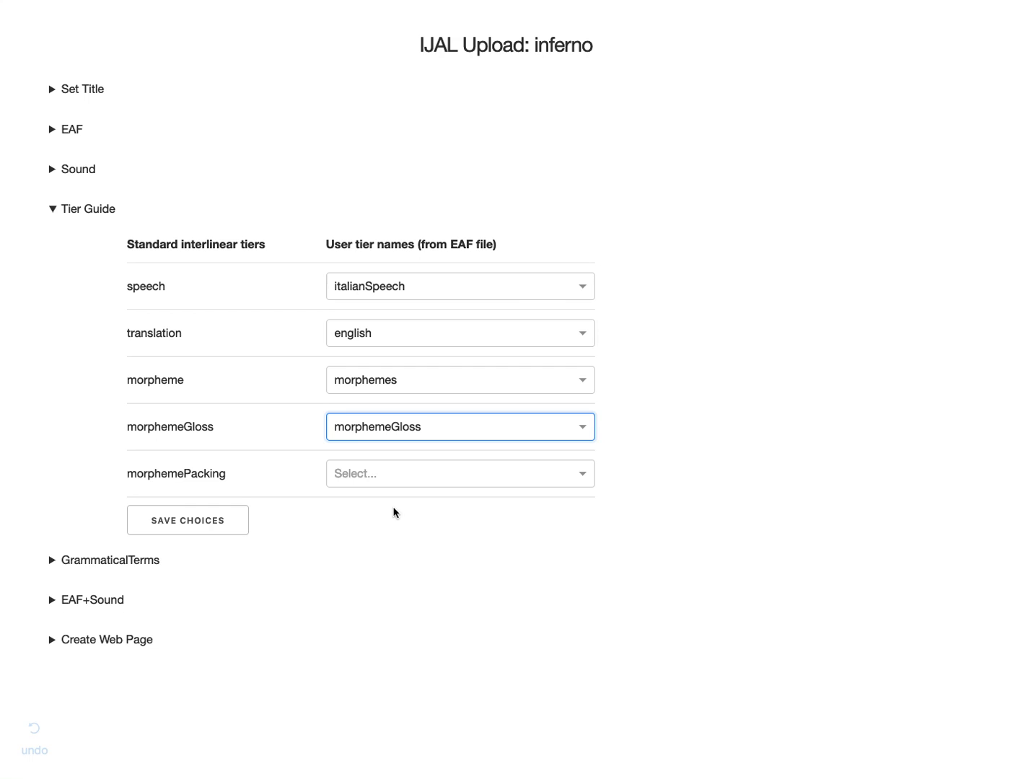
Step: Set morphemePacking to tabs and save the tier guide choices
left_click(407, 474)
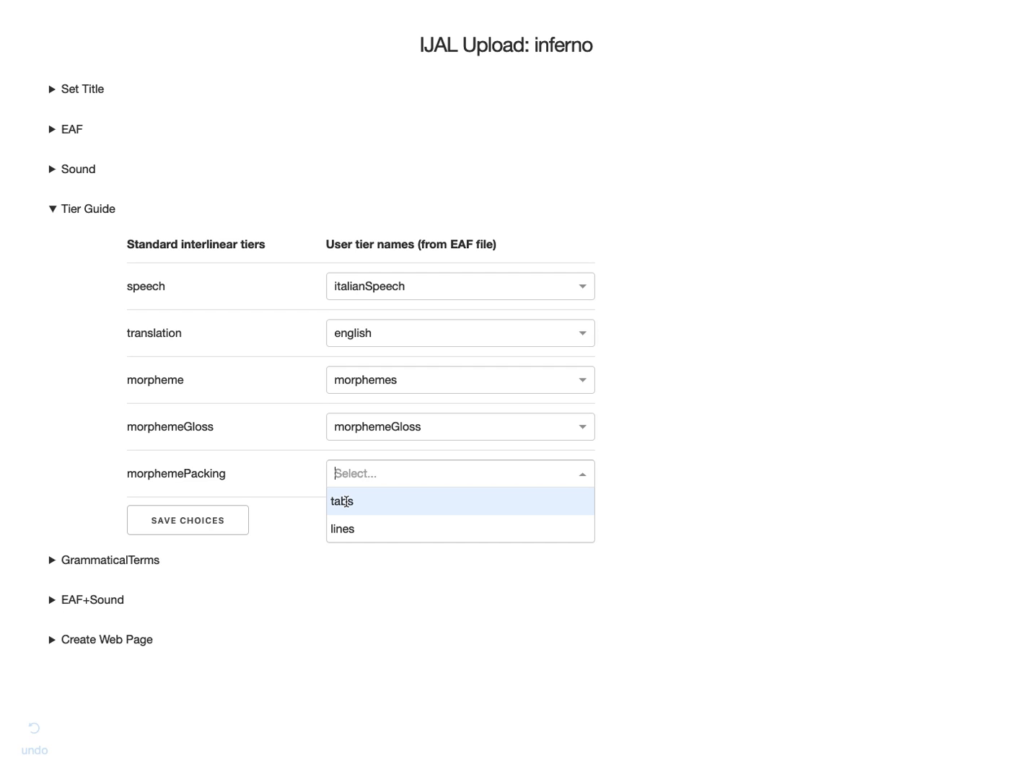
left_click(346, 501)
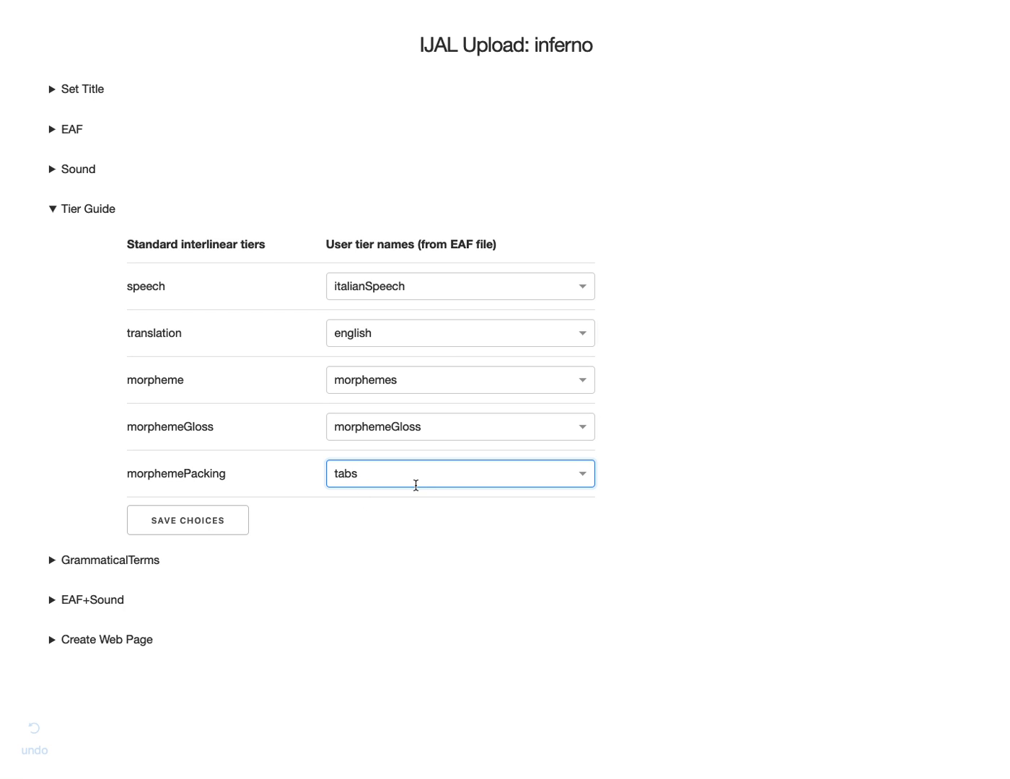
left_click(448, 478)
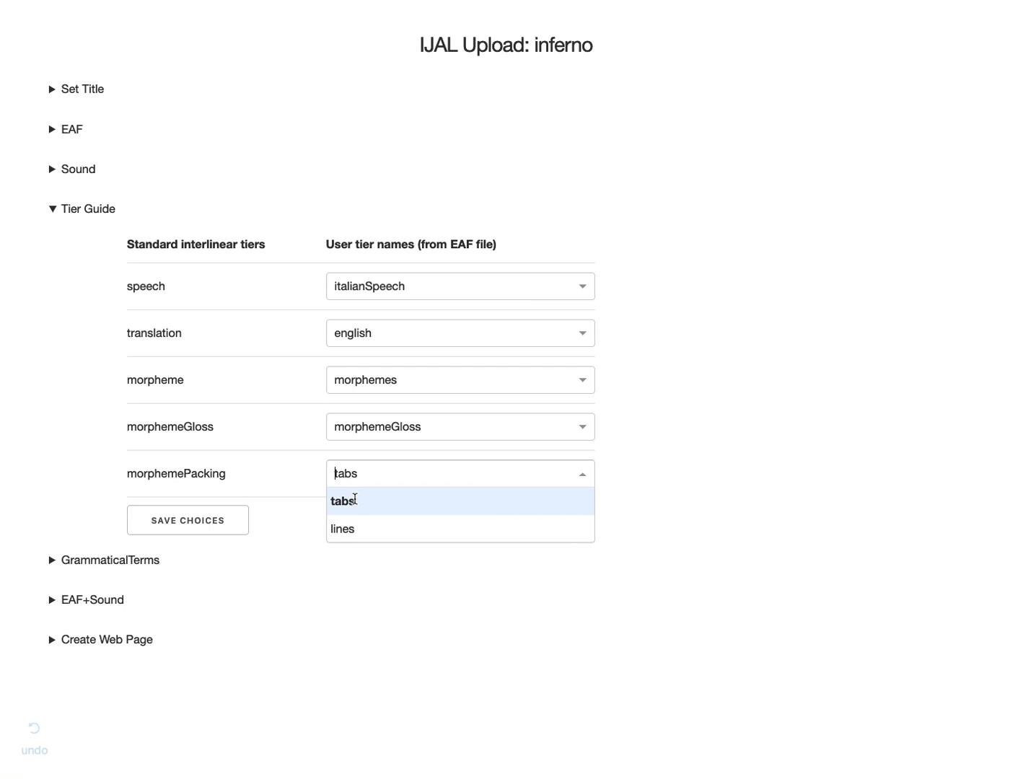
left_click(343, 504)
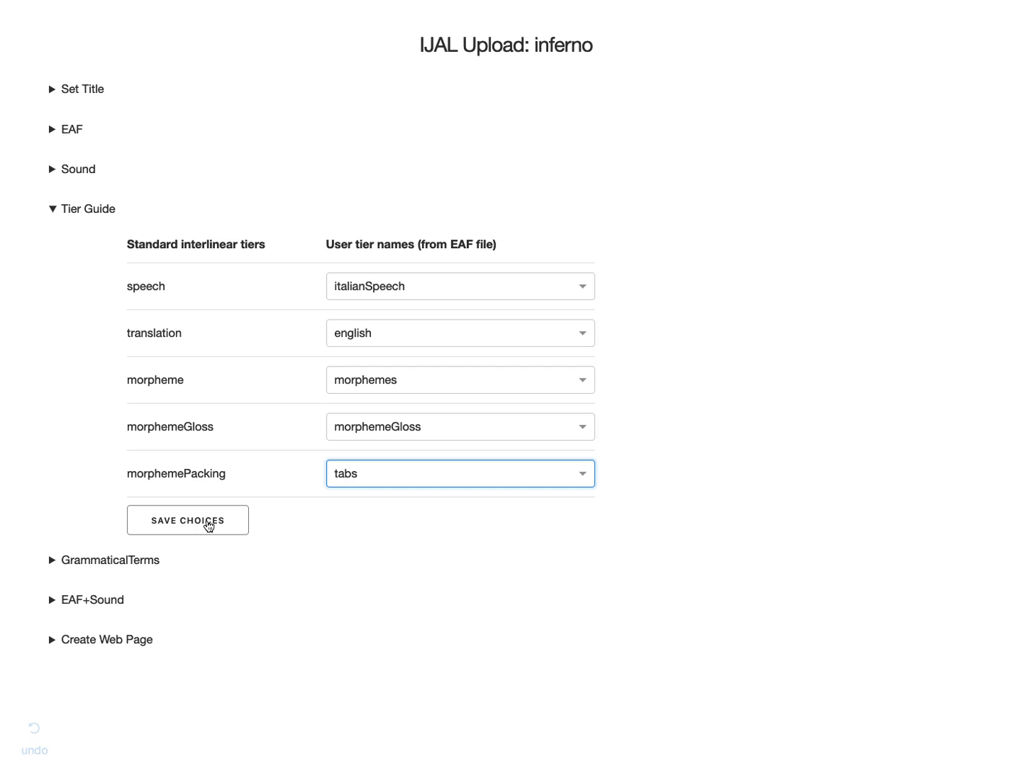
left_click(208, 527)
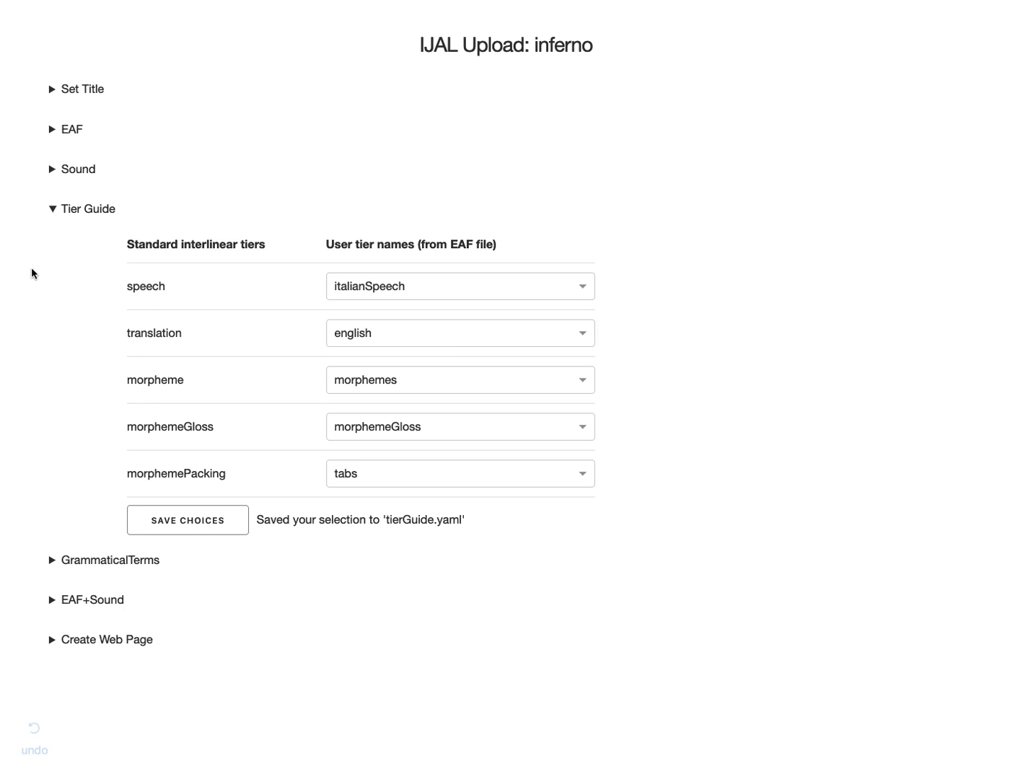
left_click(52, 213)
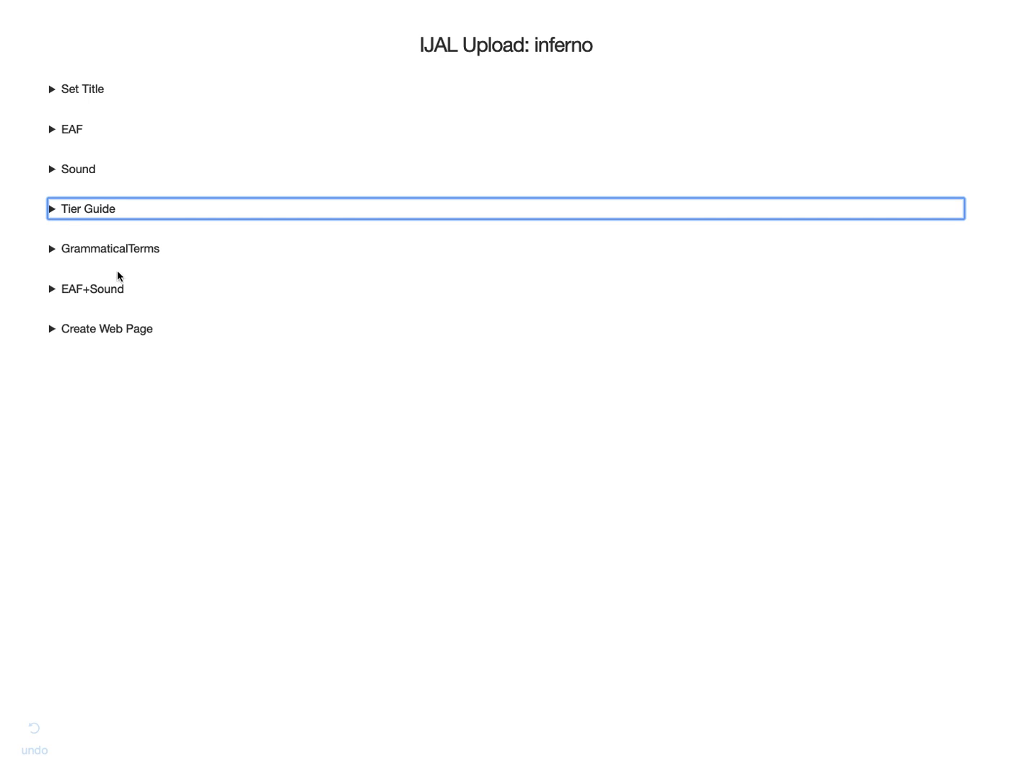
Step: Upload grammaticalTerms.txt as the project's list of grammatical terms
left_click(51, 249)
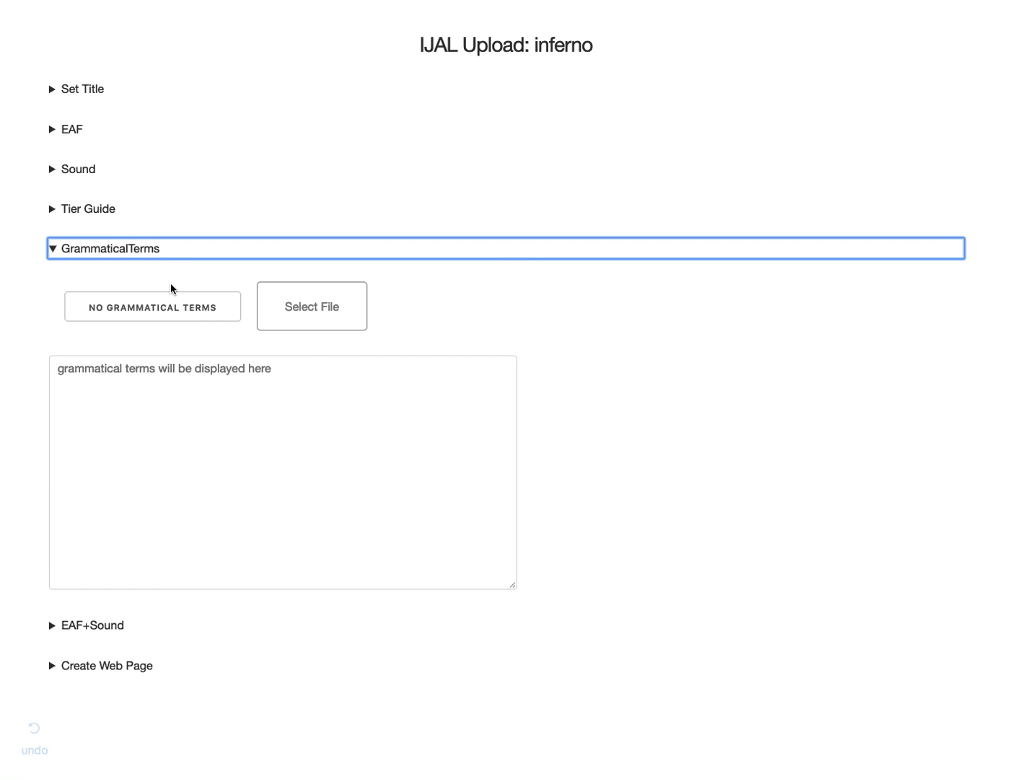
left_click(322, 311)
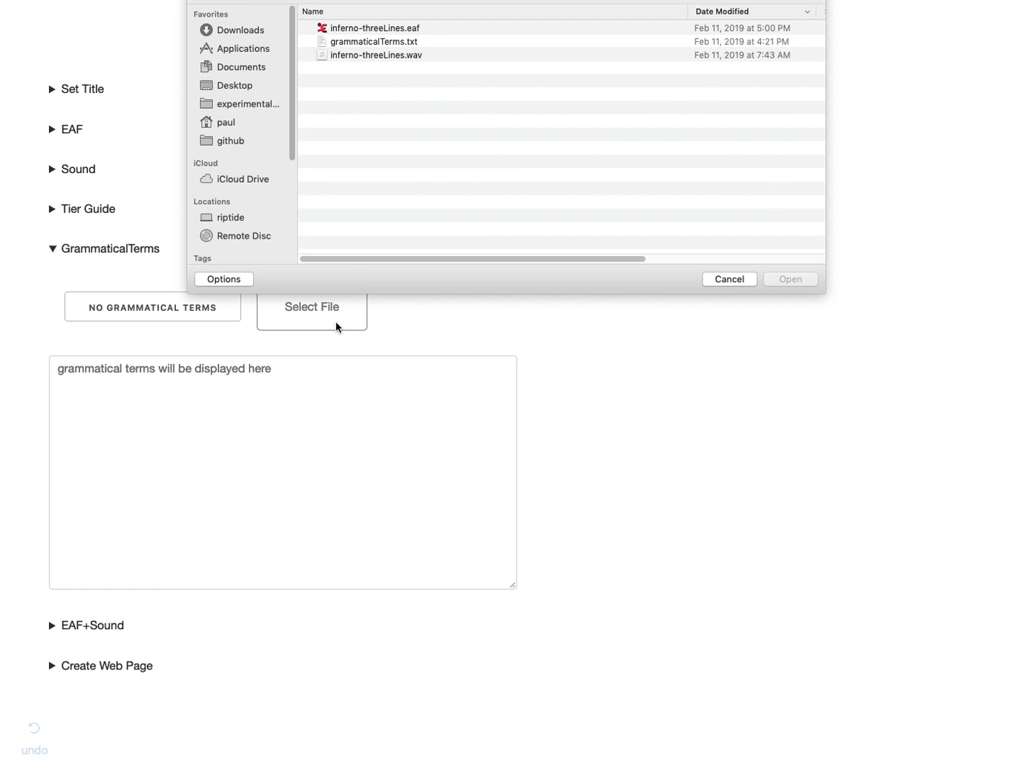
double_click(394, 43)
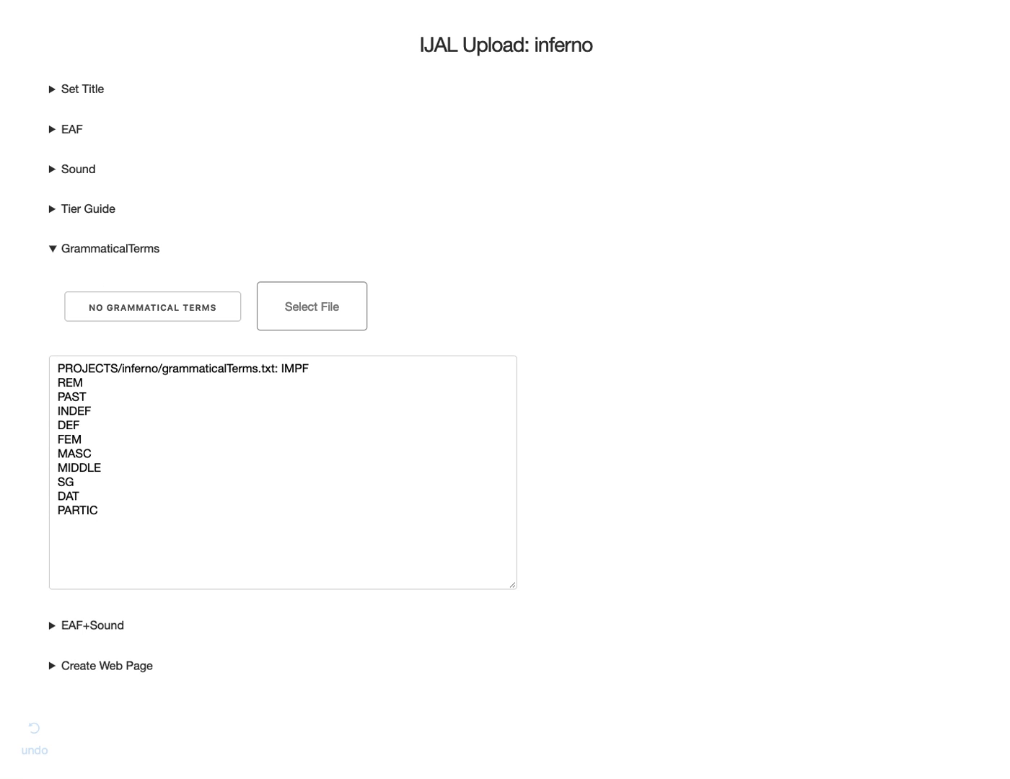
left_click(55, 253)
left_click(54, 253)
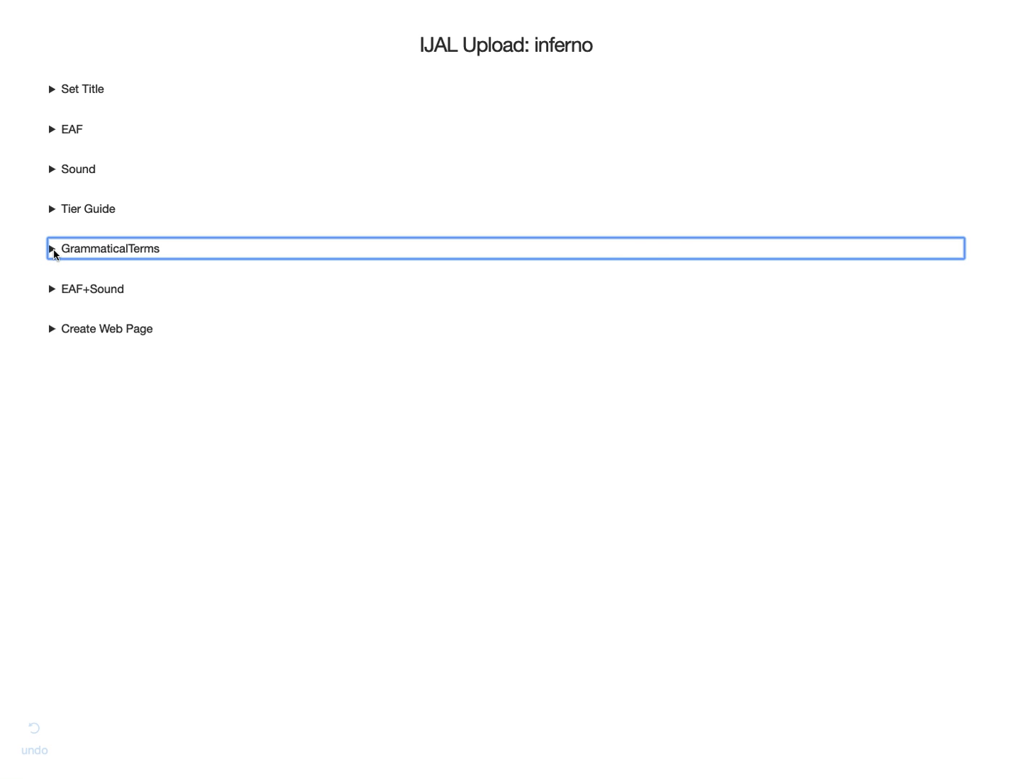
Step: Extract the sounds by phrase from the uploaded EAF and sound files
left_click(53, 290)
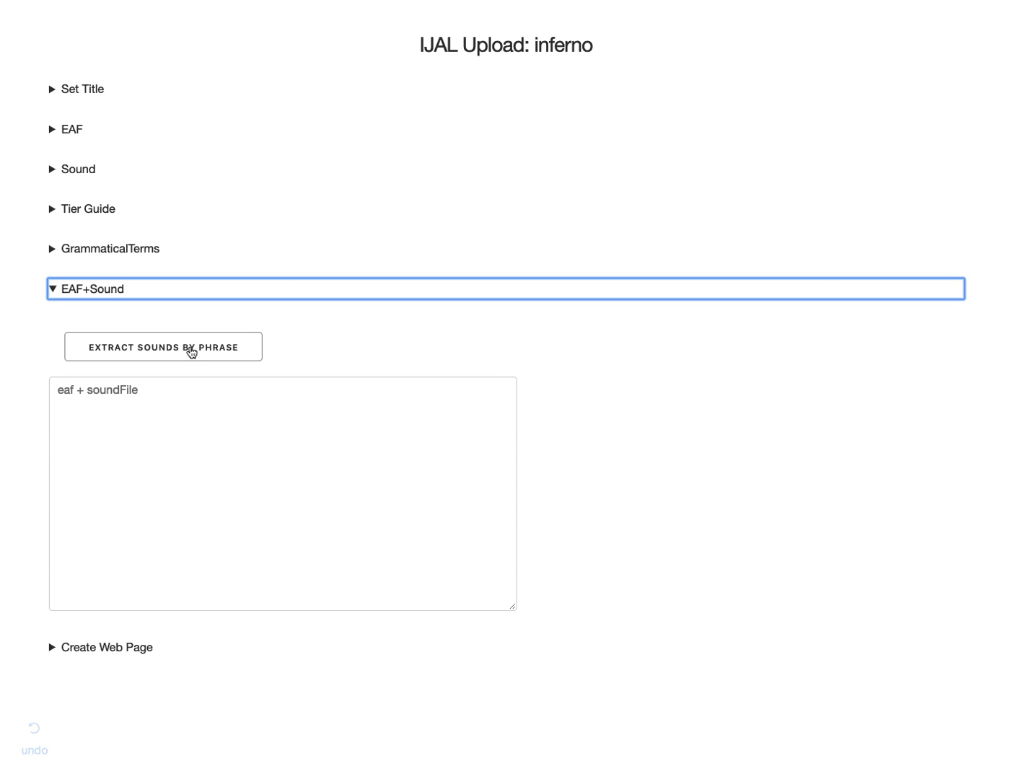
left_click(192, 351)
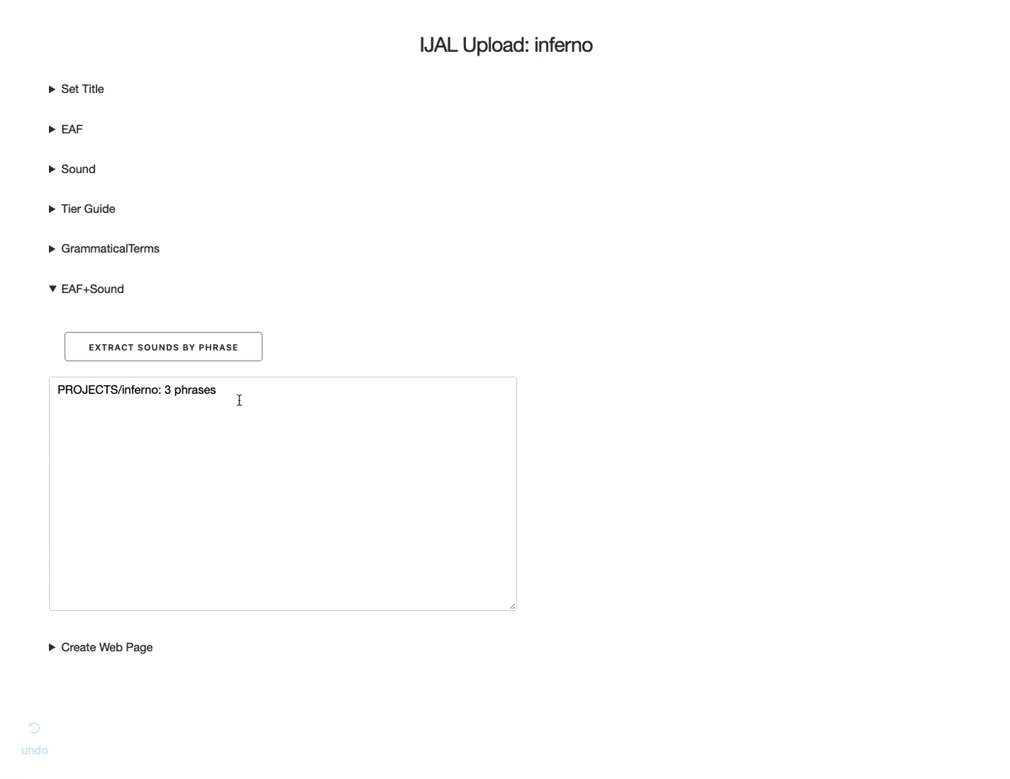
Step: Create the web page for the inferno project and display its interlinear text
left_click(55, 289)
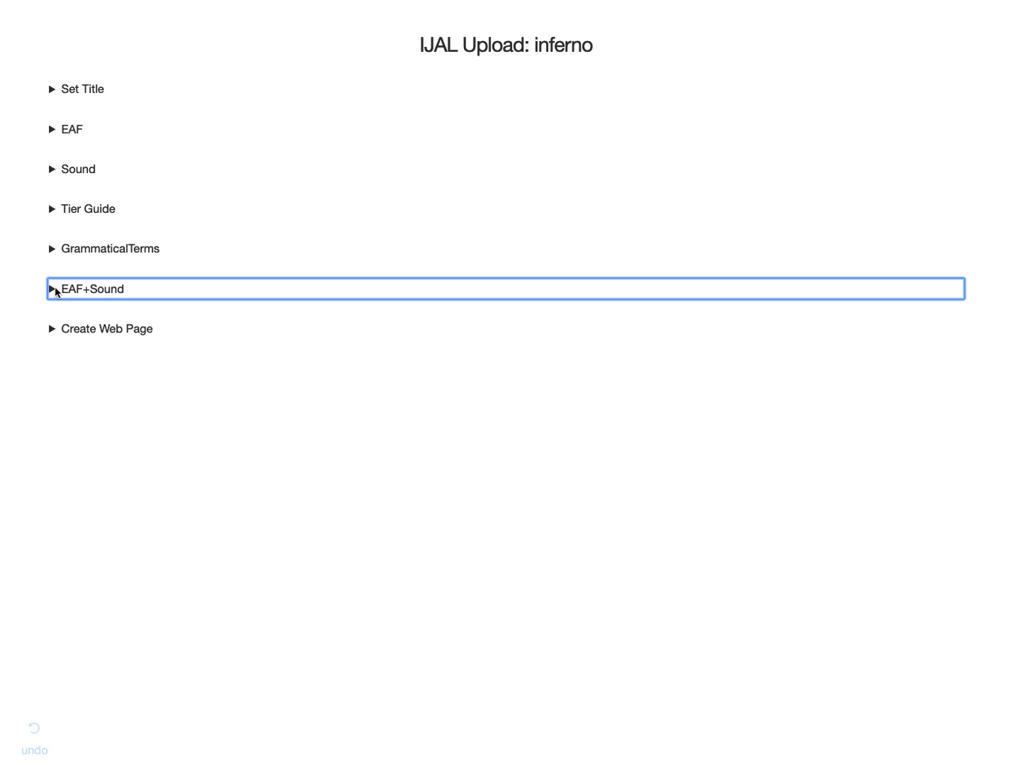
left_click(53, 330)
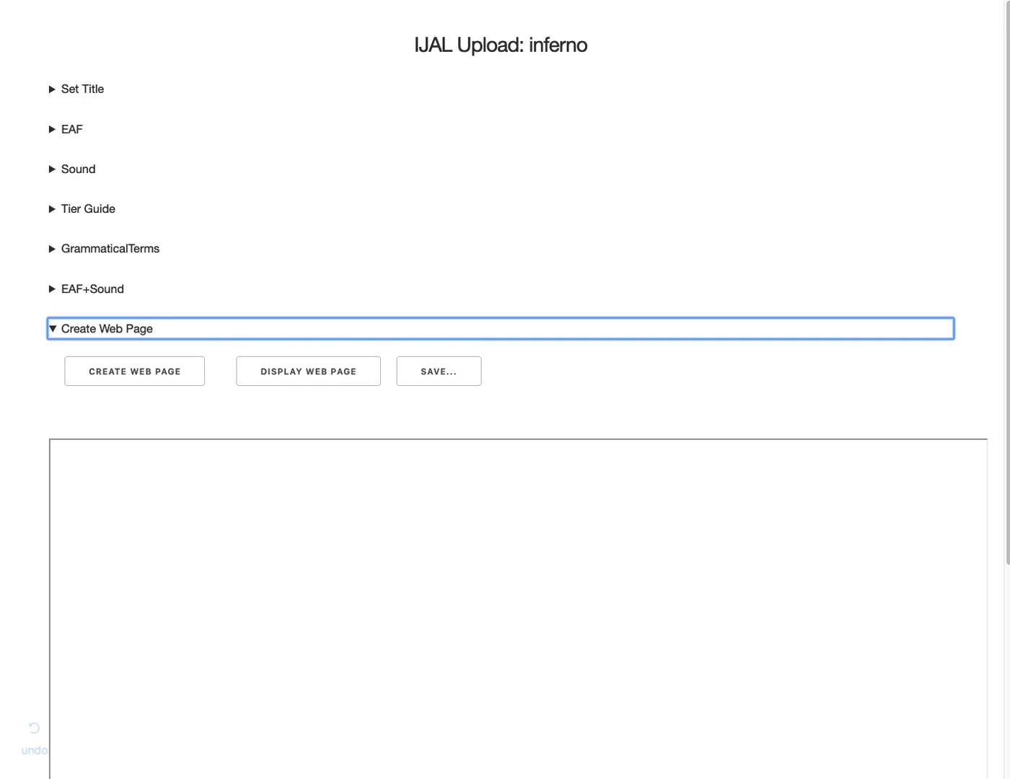
left_click(138, 376)
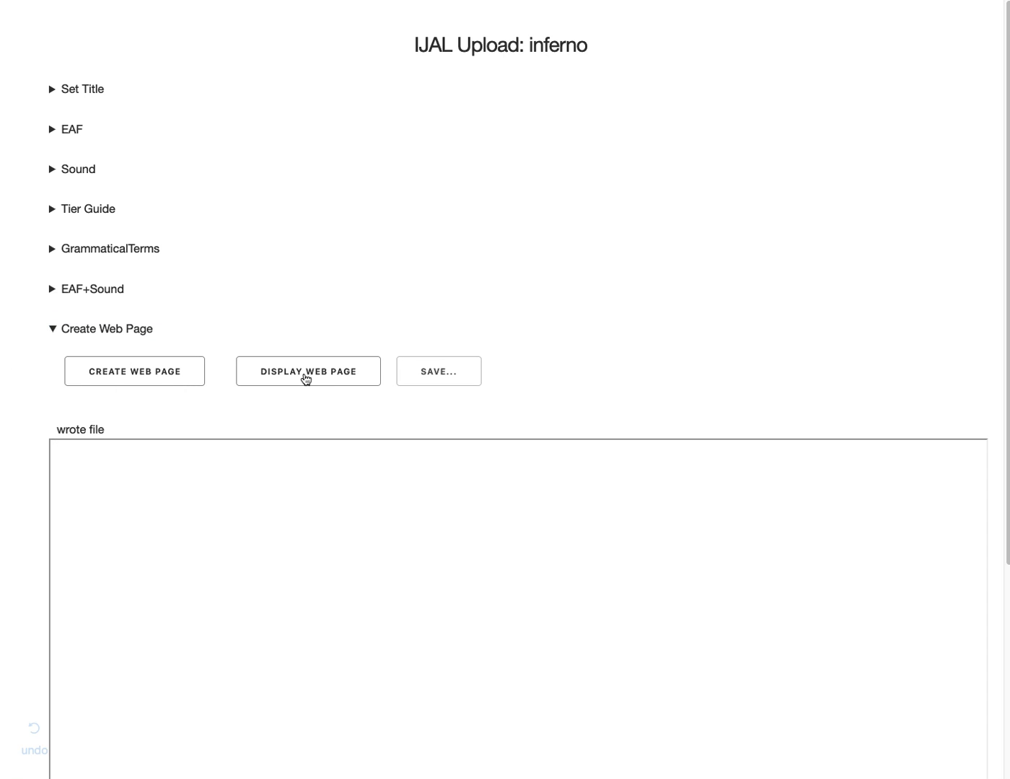
left_click(307, 378)
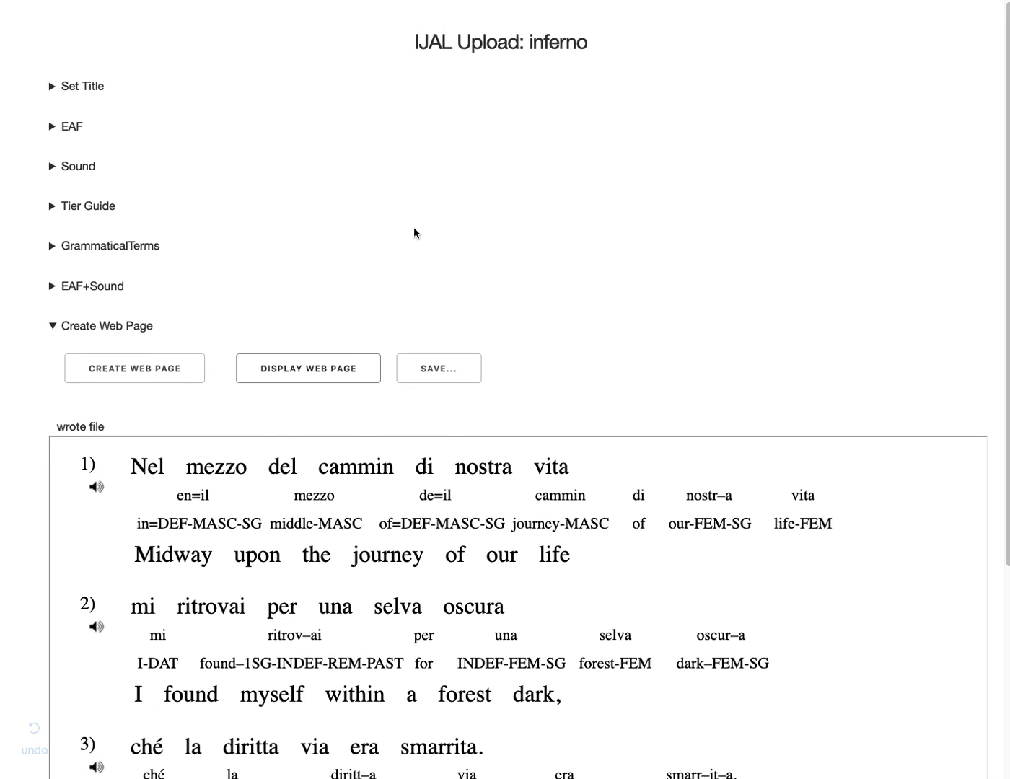
scroll(414, 229, "down", 3)
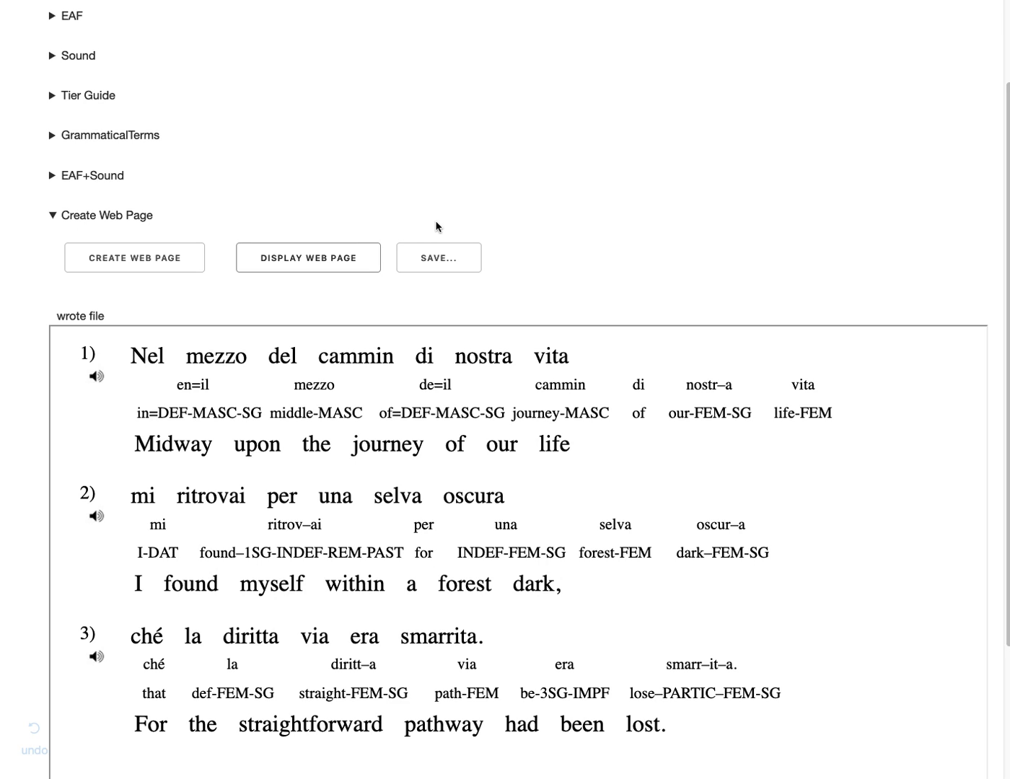
Step: Play the audio of phrases 1, 2 and 3 in the displayed web page
left_click(100, 380)
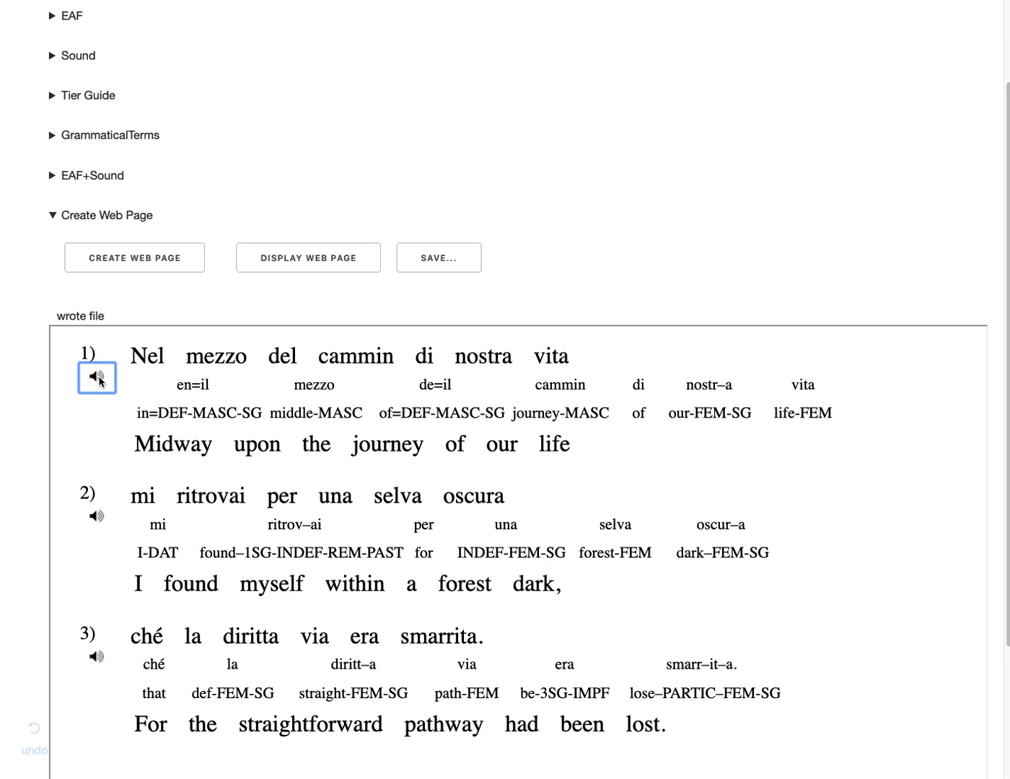
left_click(95, 518)
left_click(99, 660)
Step: Save the web page's HTML, audio and CSS to the computer and collapse the web page section
left_click(434, 262)
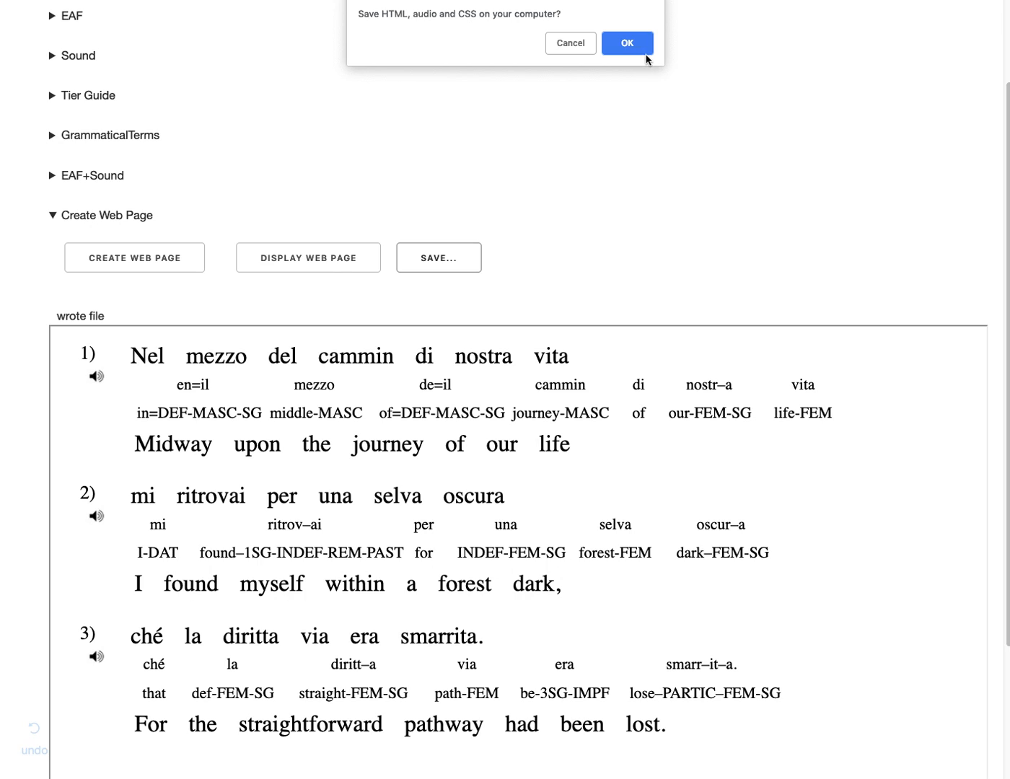
left_click(627, 44)
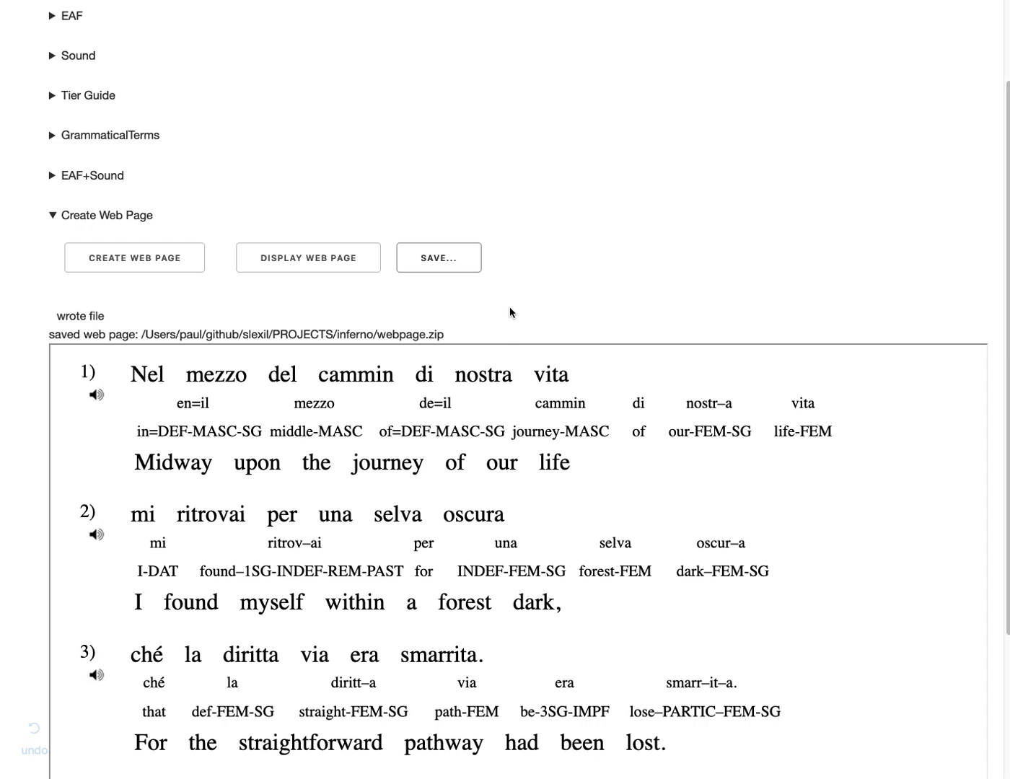
left_click(54, 216)
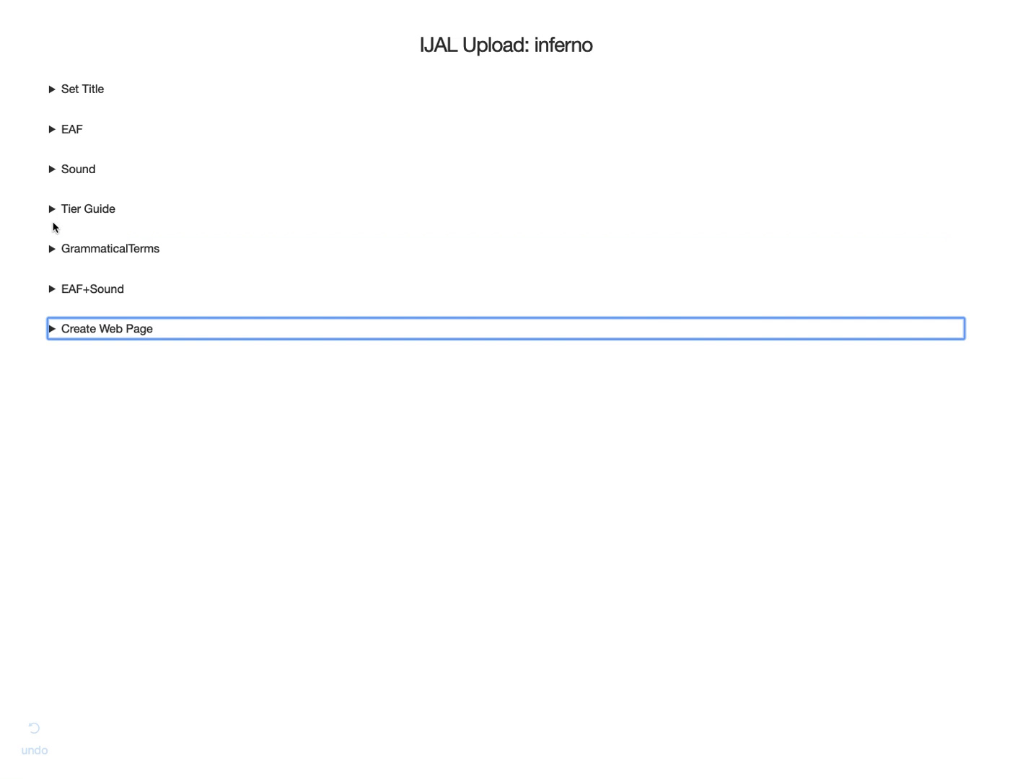
left_click(484, 443)
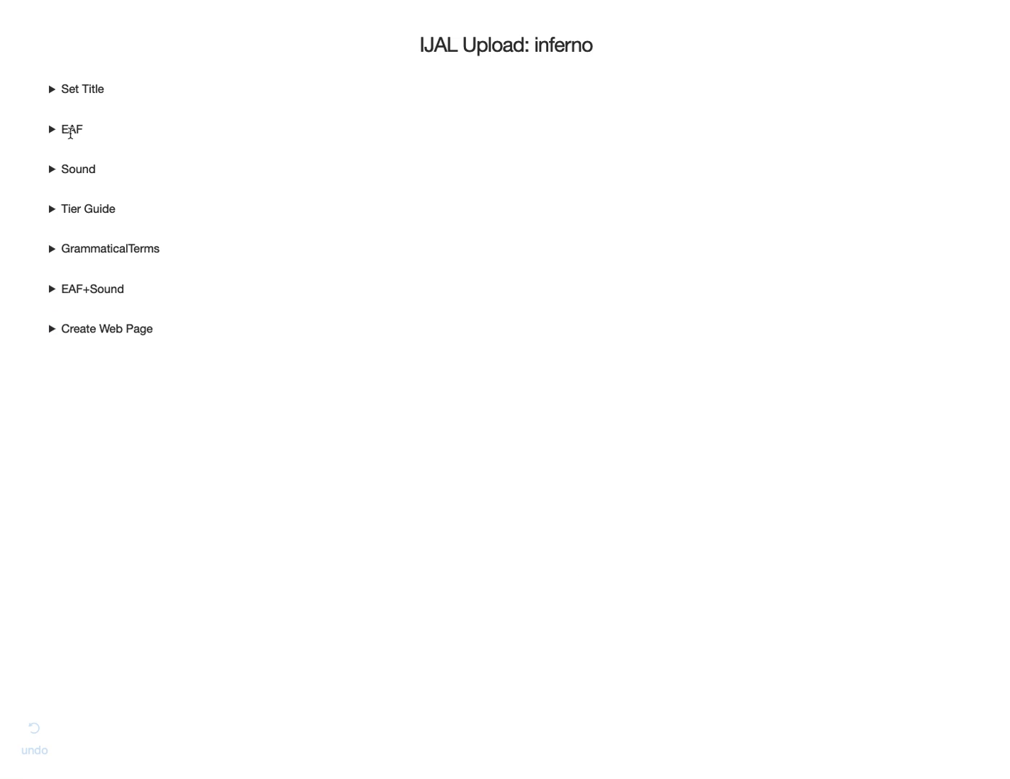